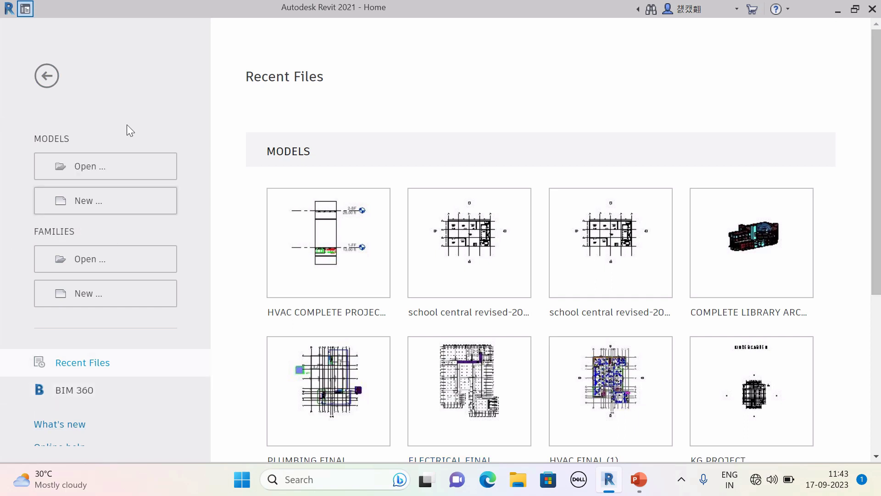
Create a new project from the default.rte template and view its empty Level 1 floor plan
click(89, 206)
click(493, 169)
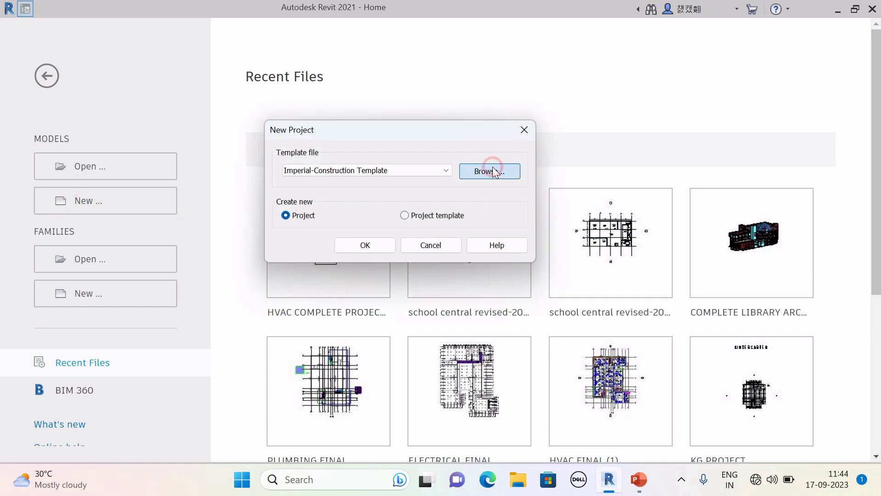
click(313, 216)
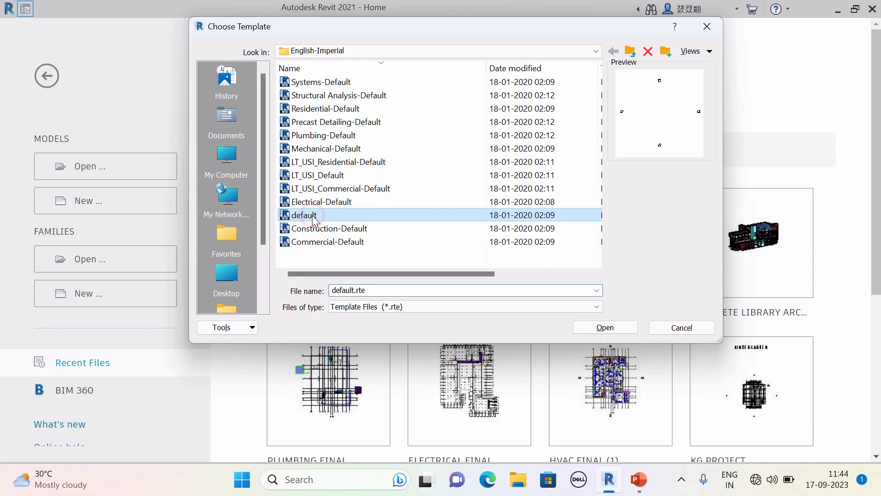
click(594, 329)
click(367, 246)
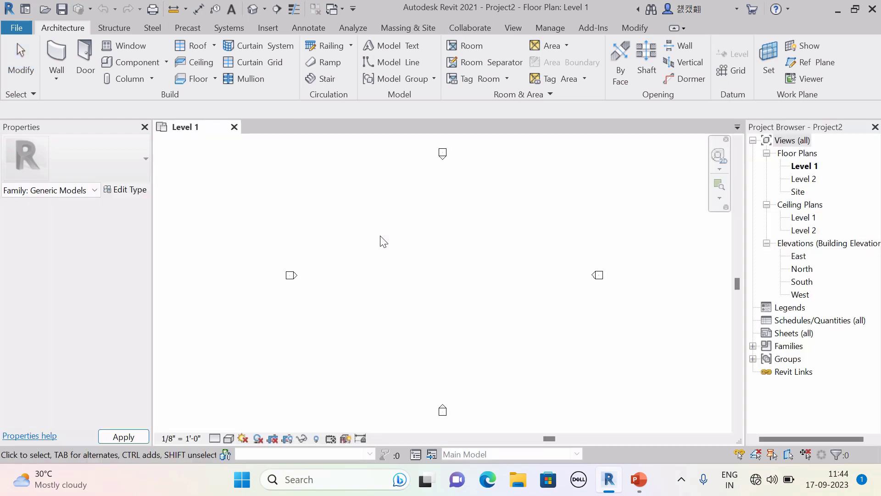
scroll(458, 244, down, 1)
middle_drag(462, 250, 422, 246)
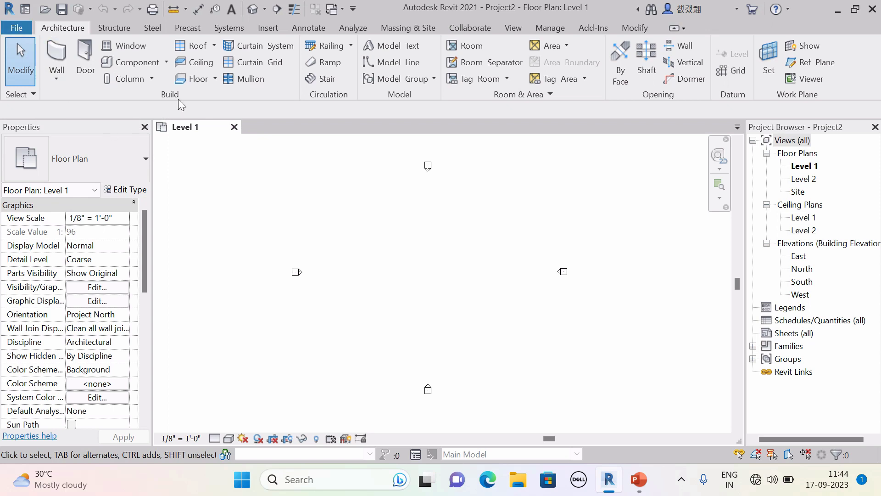
Start the Architecture Wall tool
click(58, 57)
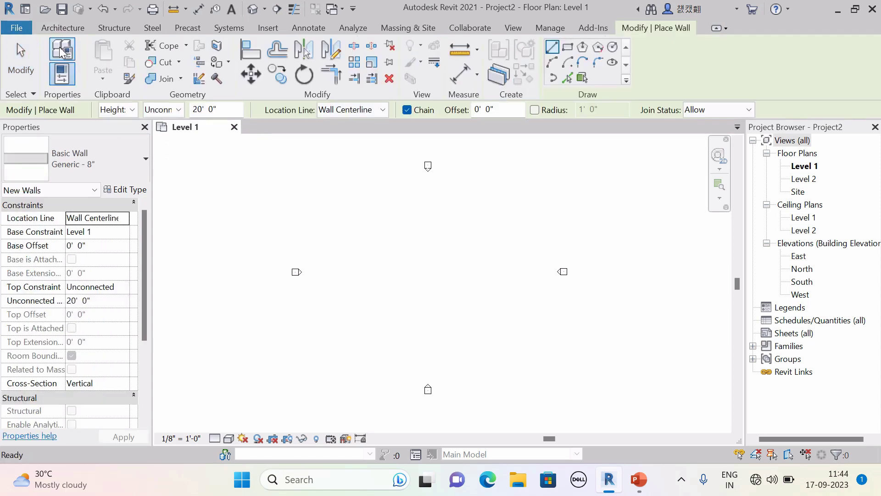
click(54, 27)
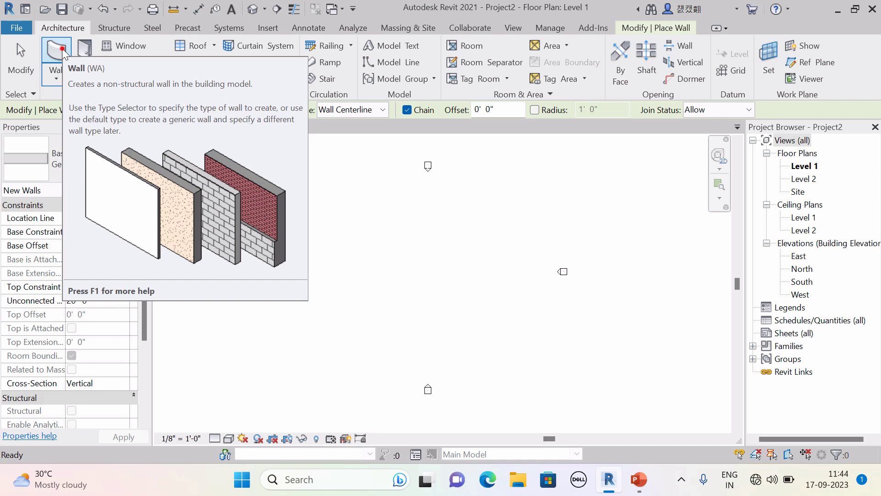
click(62, 48)
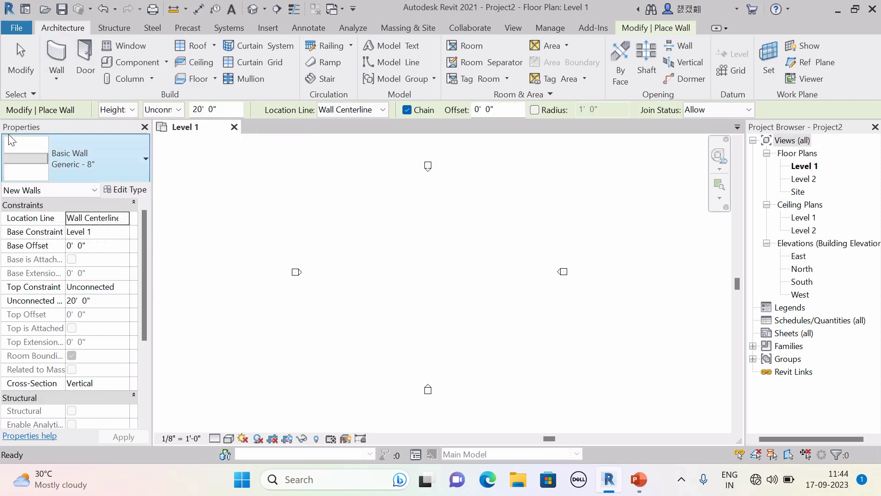
Pick Basic Wall Generic - 5" from the Properties type selector
click(102, 167)
scroll(70, 271, up, 2)
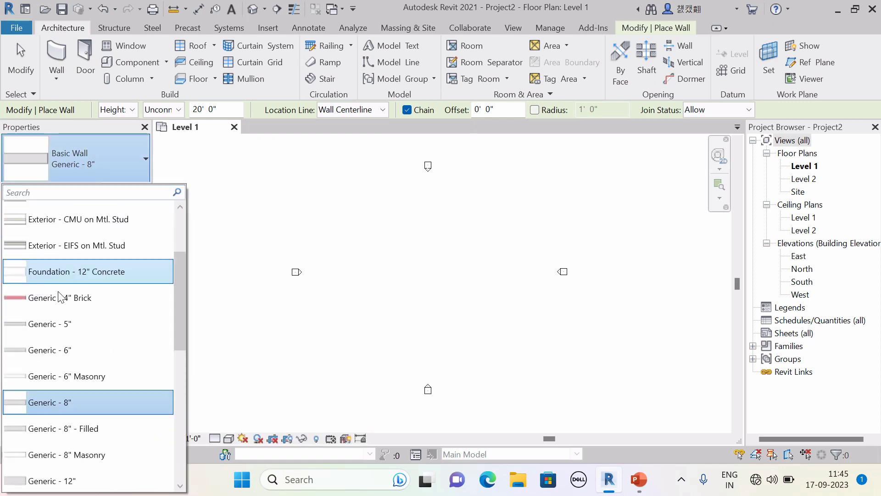
scroll(79, 232, down, 2)
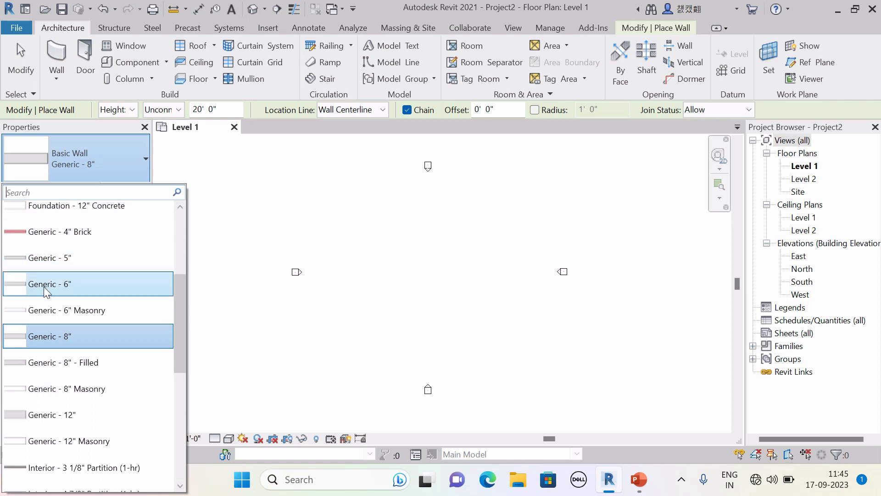
scroll(76, 282, down, 2)
scroll(61, 289, down, 1)
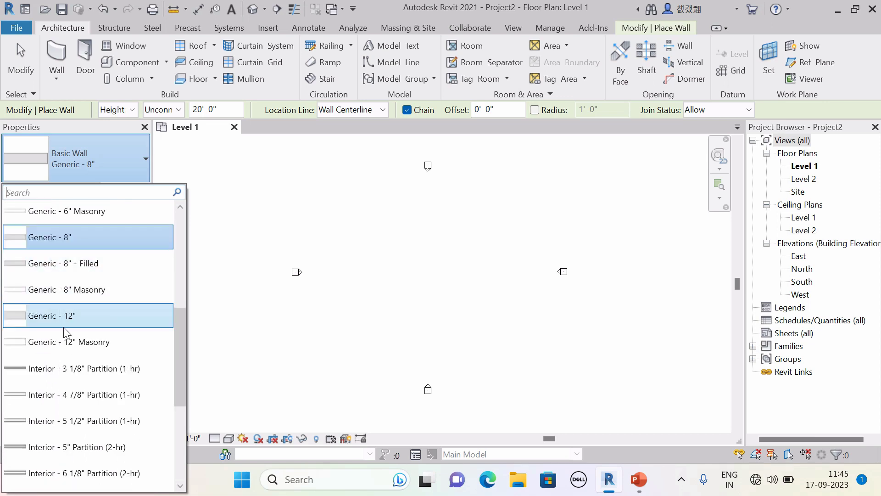
scroll(74, 301, down, 2)
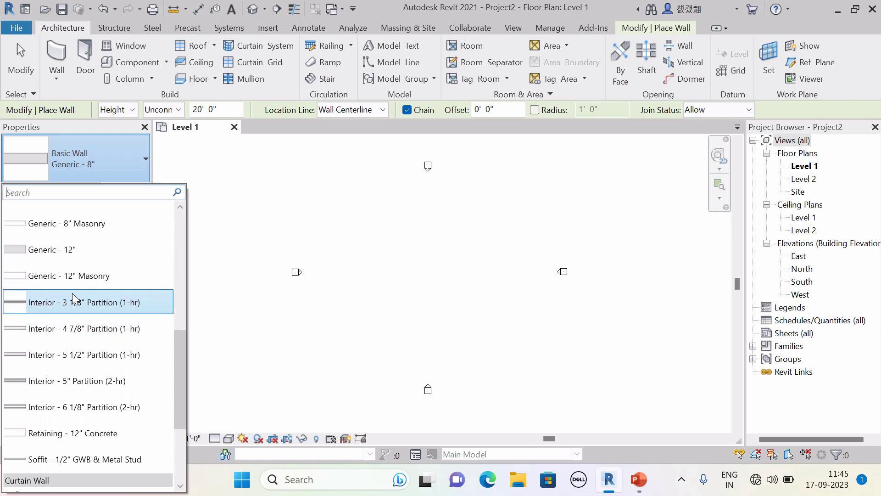
scroll(74, 298, up, 3)
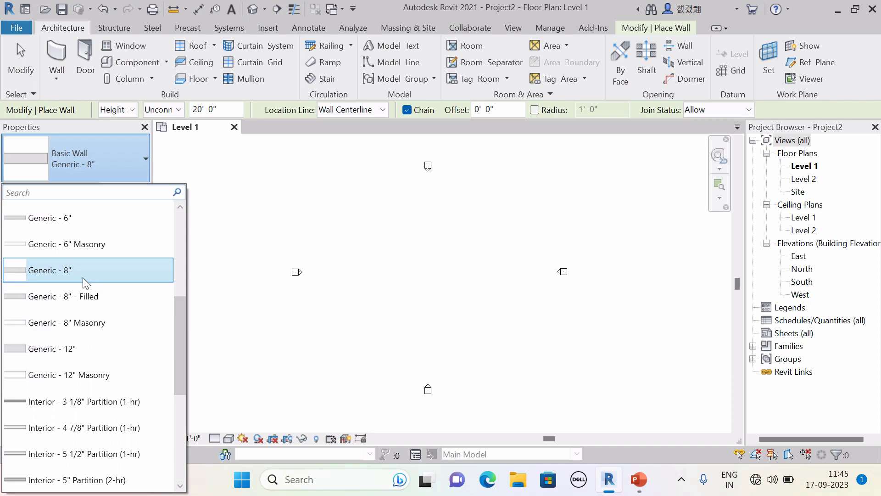
scroll(108, 257, down, 2)
scroll(108, 330, down, 2)
scroll(97, 265, up, 8)
scroll(97, 269, down, 1)
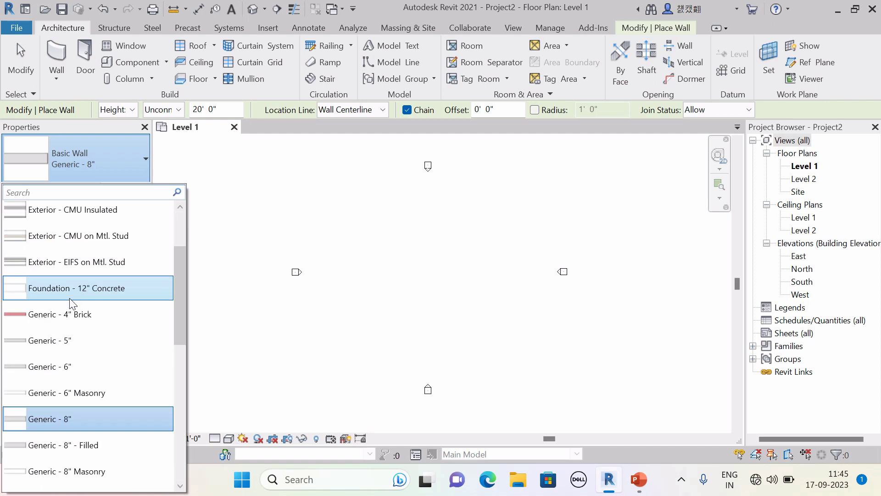
scroll(72, 303, down, 1)
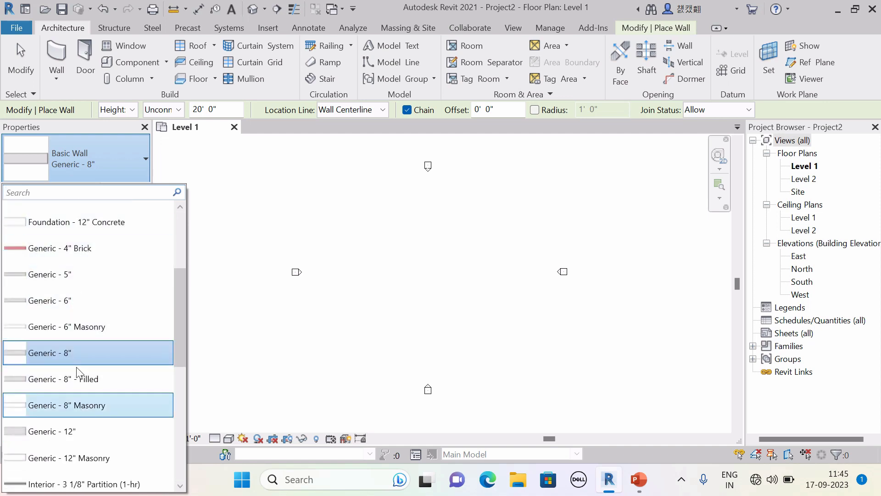
click(84, 279)
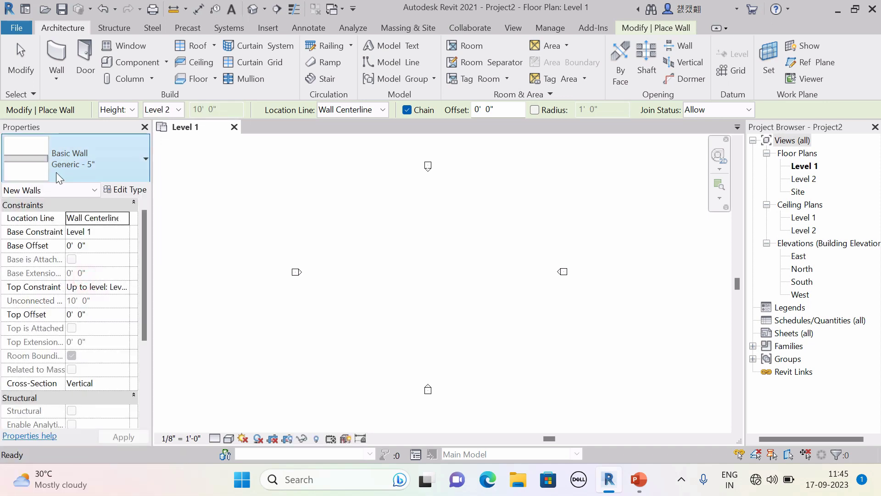
Duplicate Generic - 5" as Generic-10" and set its structure layer thickness to 10"
click(136, 196)
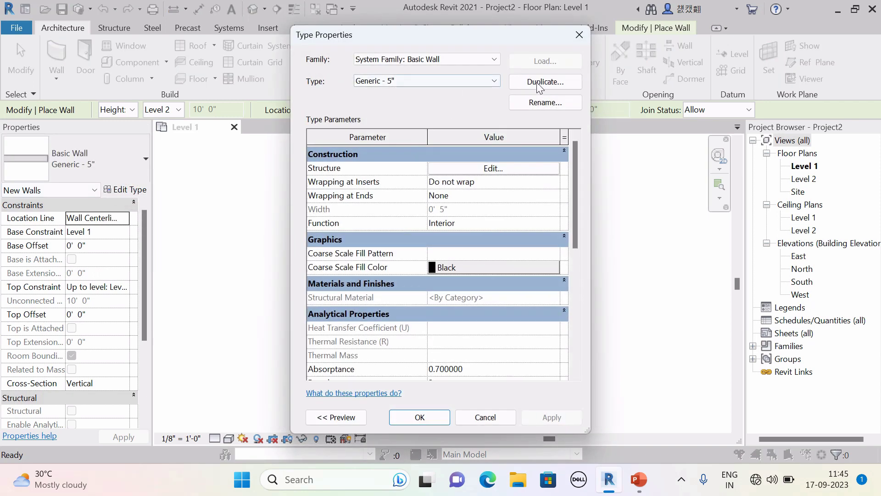
click(546, 83)
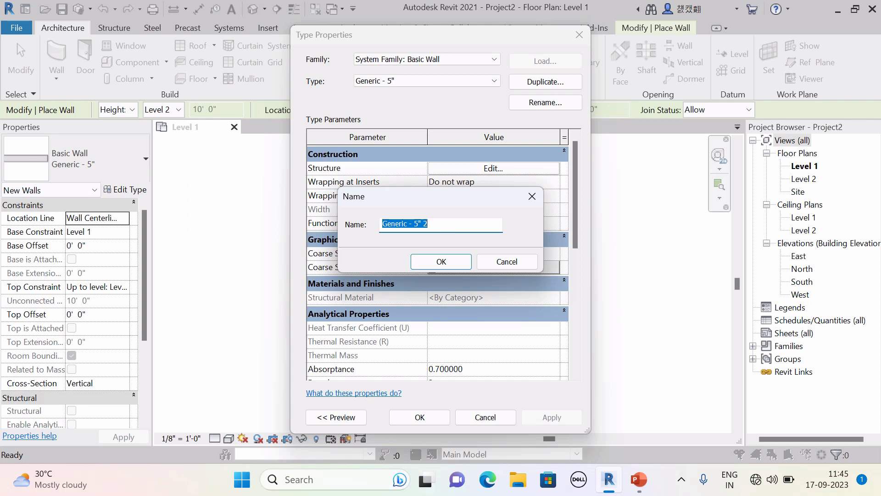
text(G)
click(442, 261)
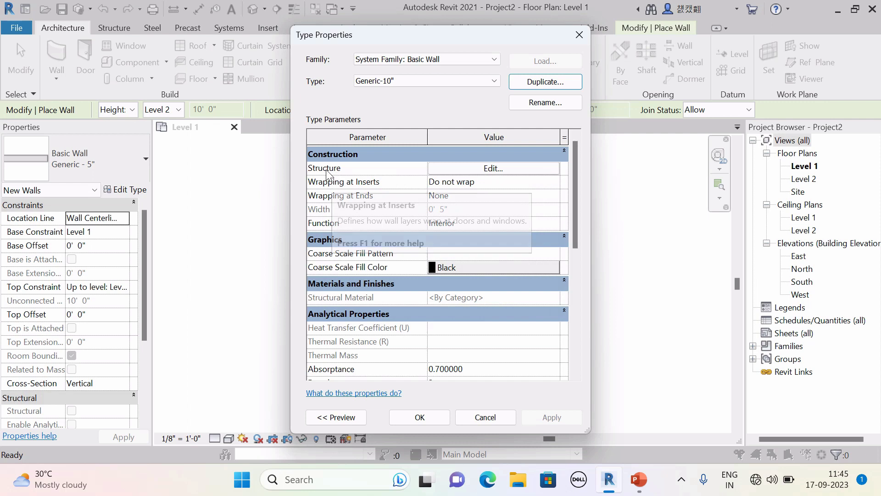
click(500, 169)
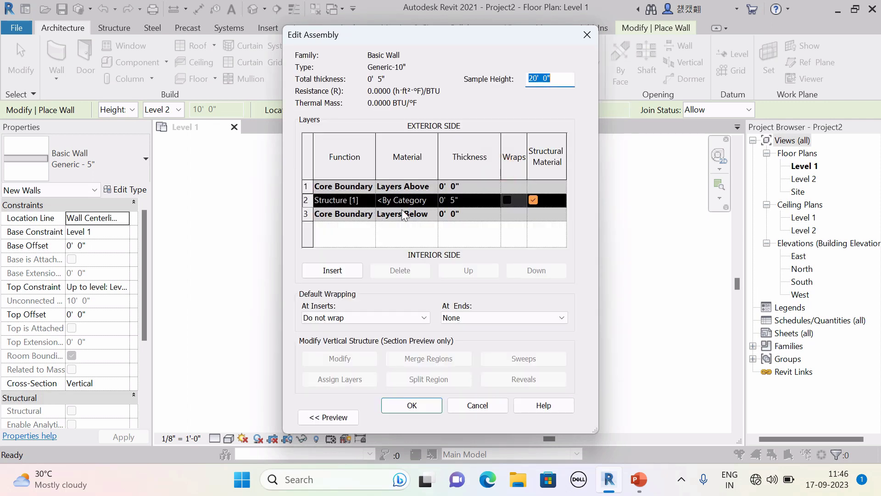
click(454, 201)
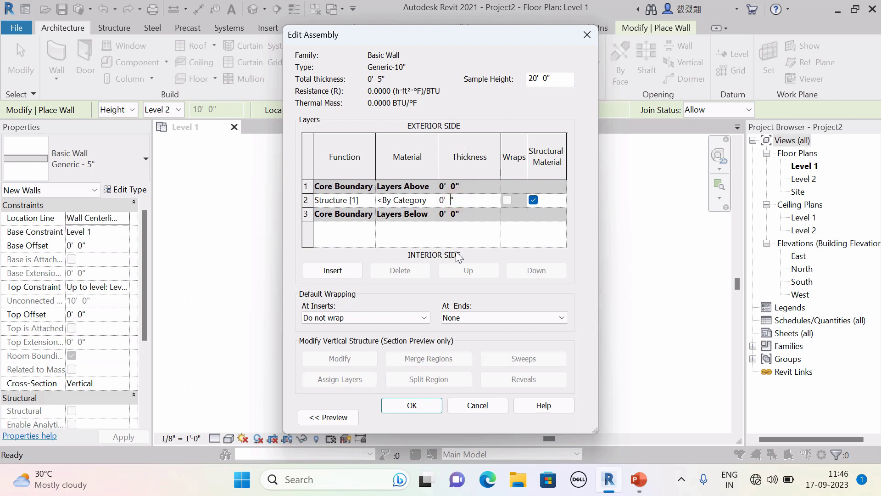
click(412, 405)
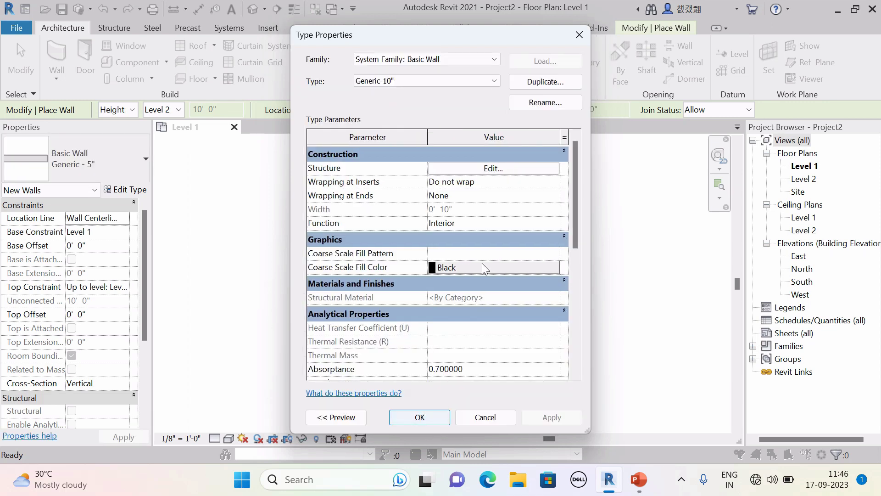
click(416, 417)
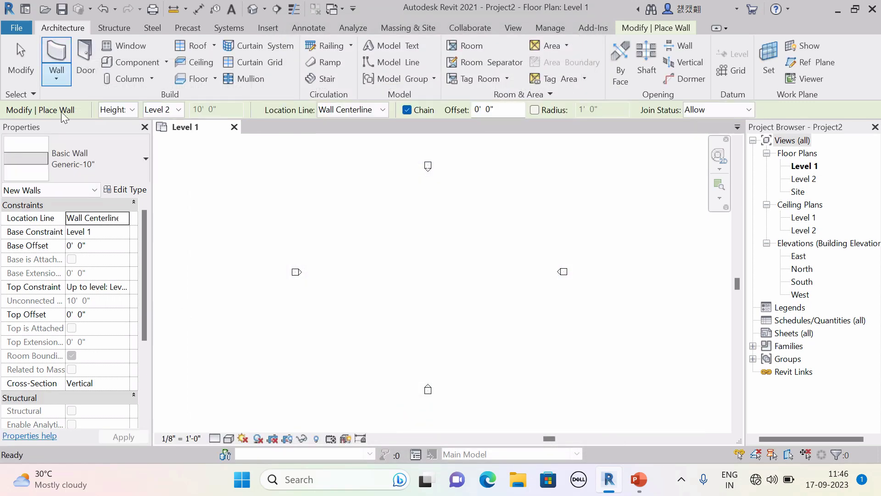
Start an architectural wall with the Generic-10" type selected
click(85, 174)
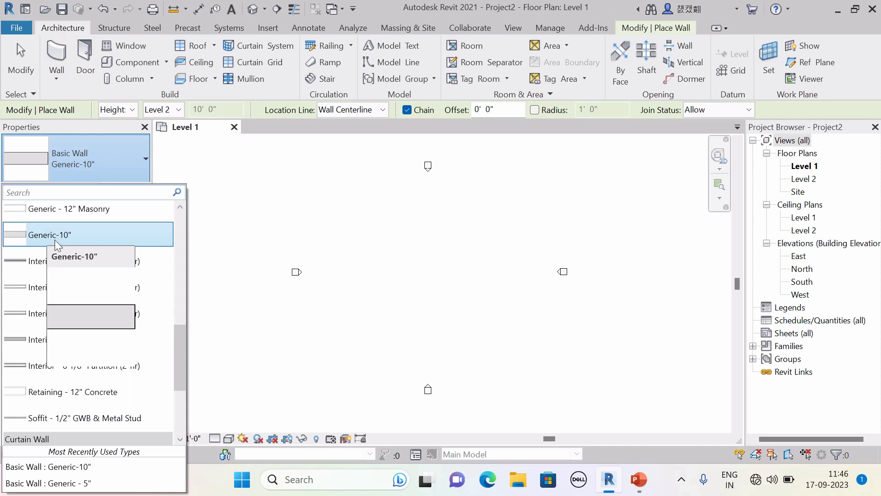
click(101, 234)
scroll(360, 216, up, 1)
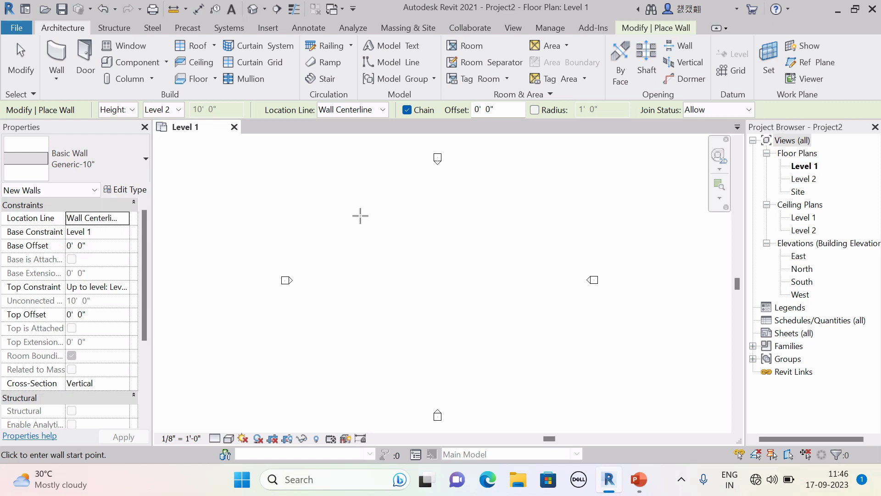
click(56, 78)
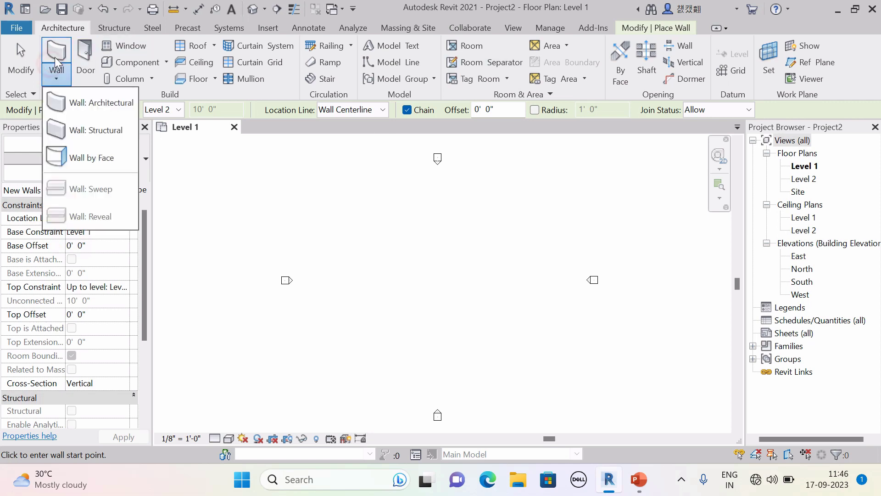
click(94, 100)
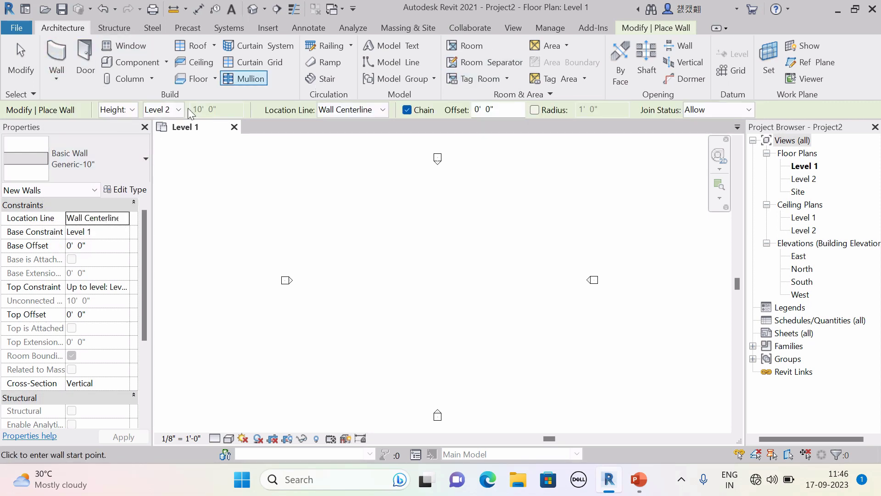
click(114, 174)
click(94, 233)
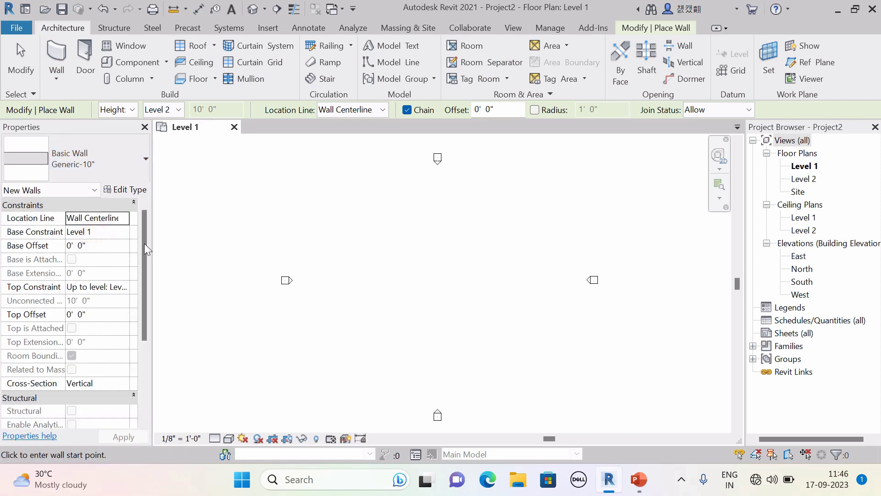
Draw the closed wall rectangle: 60' top wall, 28' sides, bottom and left walls
click(356, 228)
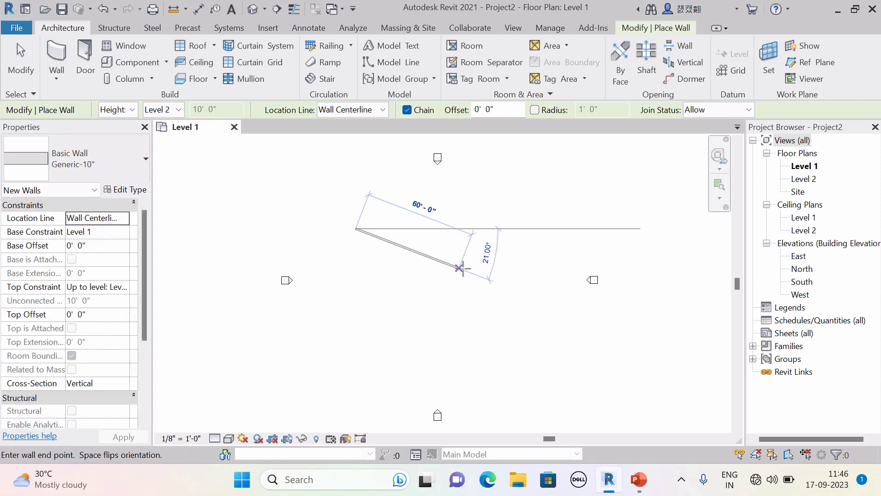
click(451, 228)
click(451, 279)
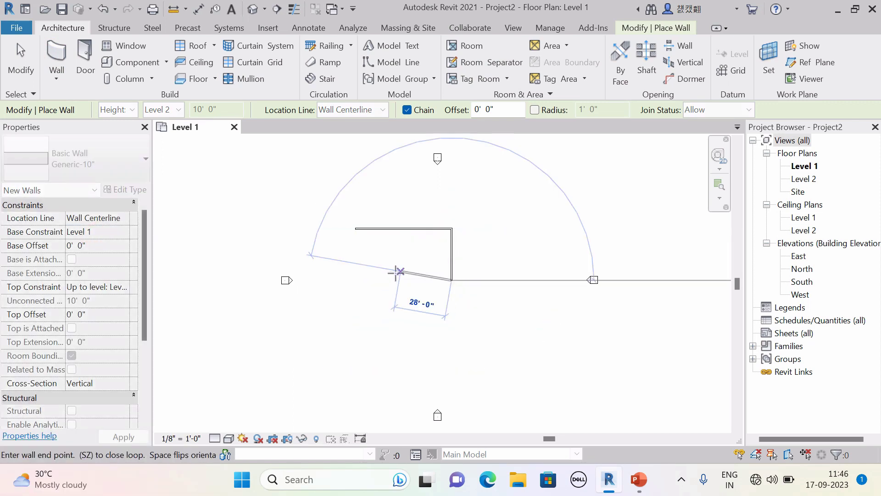
click(356, 280)
click(355, 228)
scroll(373, 227, up, 4)
scroll(338, 248, up, 2)
key(Escape)
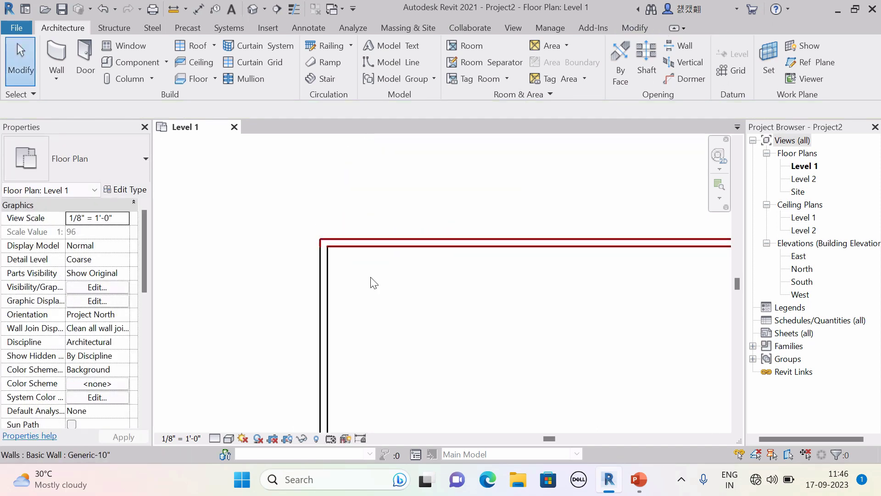
Dimension the wall between its faces with DI to confirm the 0'-10" thickness
middle_drag(369, 281, 264, 270)
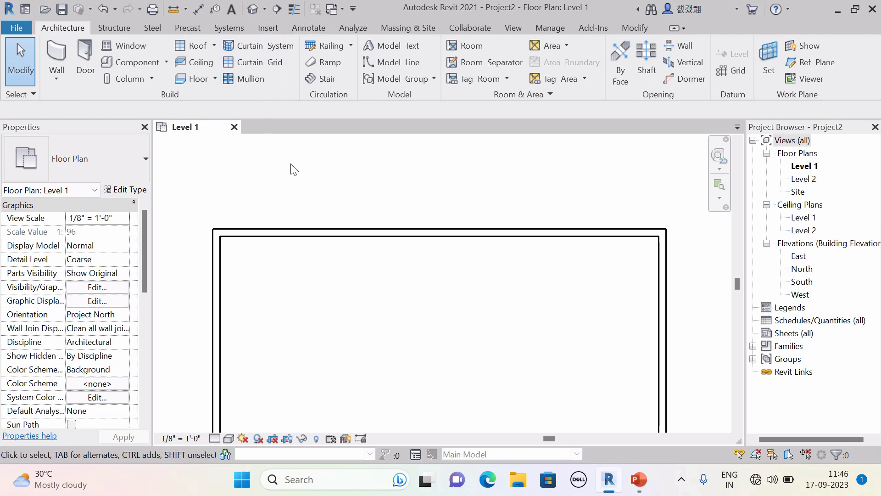
key(d)
key(i)
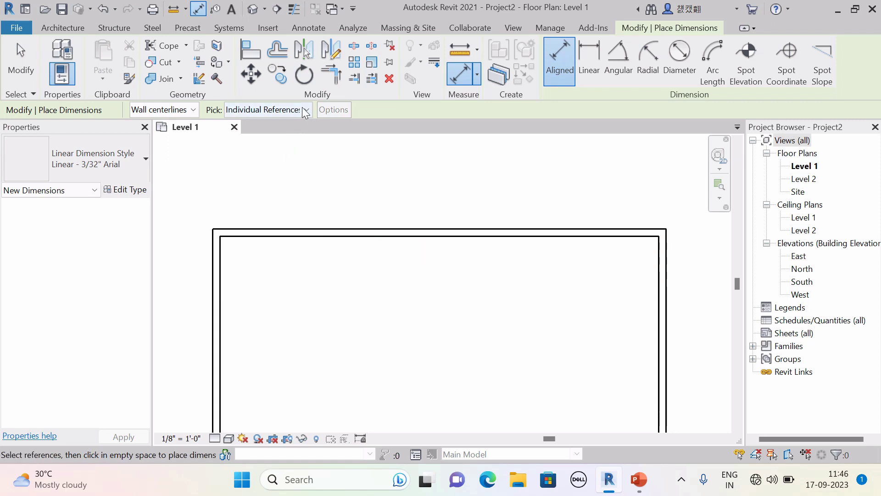
click(193, 109)
click(147, 135)
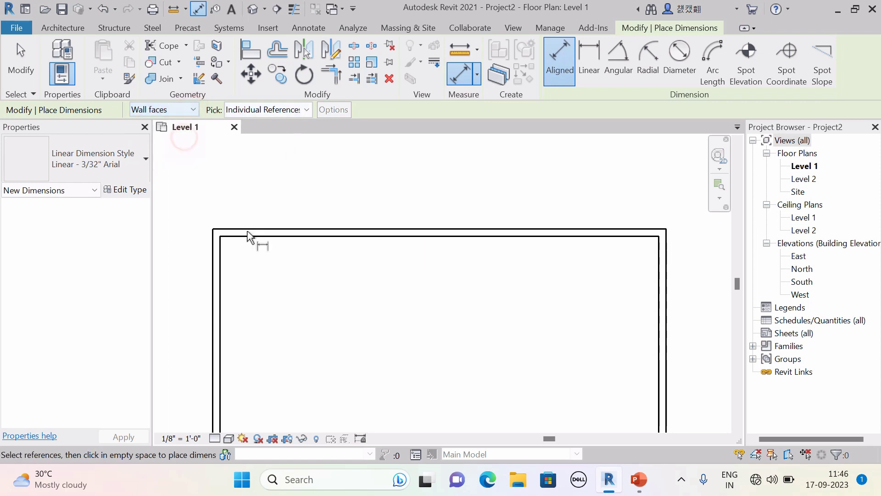
click(265, 229)
click(266, 237)
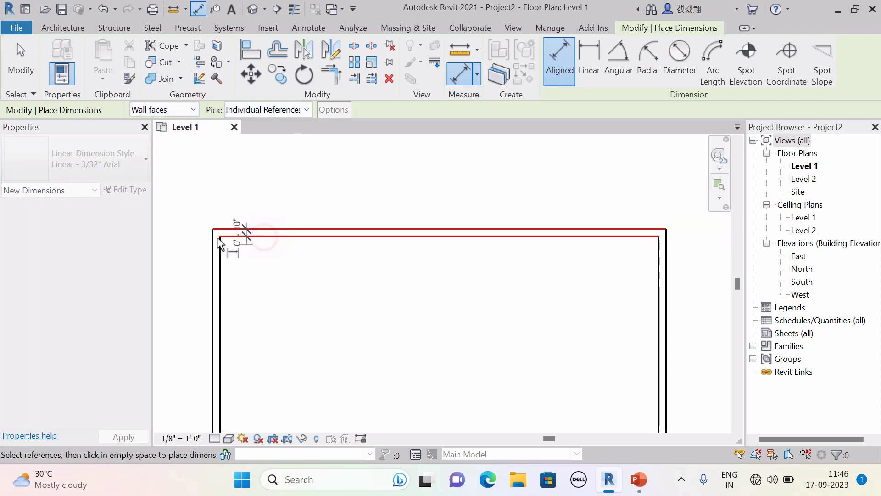
click(196, 255)
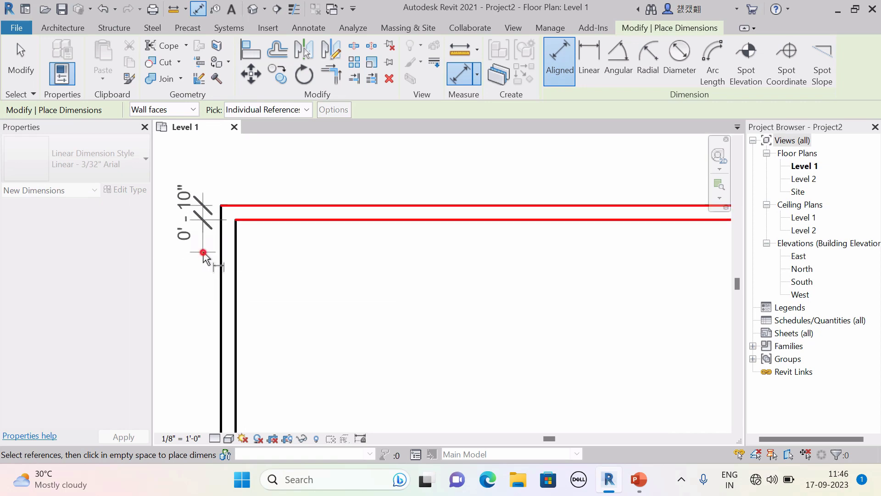
scroll(294, 270, down, 4)
scroll(338, 296, up, 4)
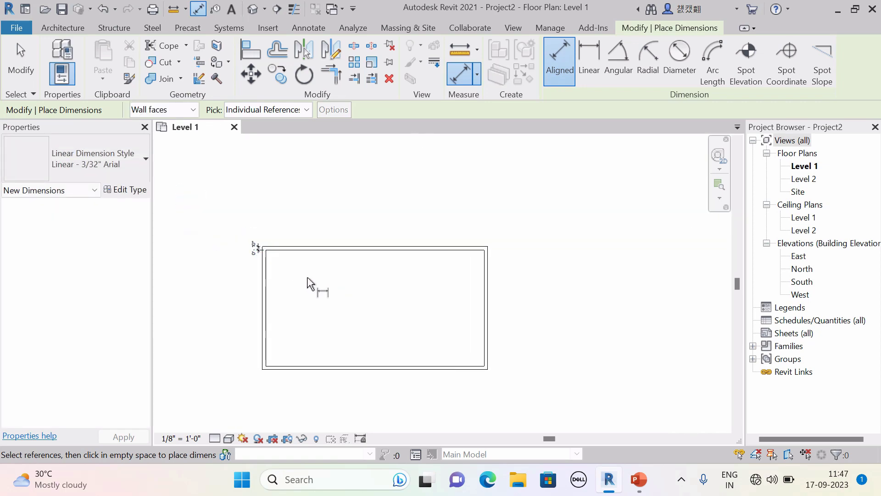
key(Escape)
key(Escape)
Delete the top wall and then the three remaining walls
click(255, 244)
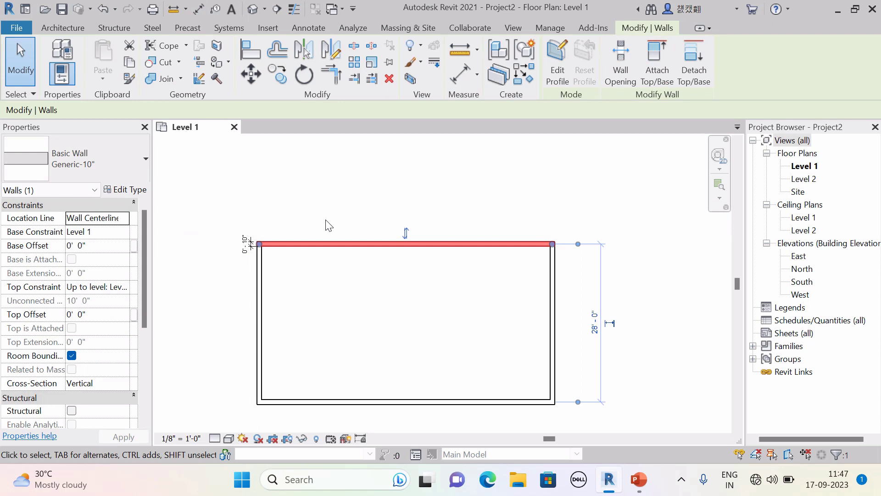
key(Delete)
scroll(326, 215, down, 2)
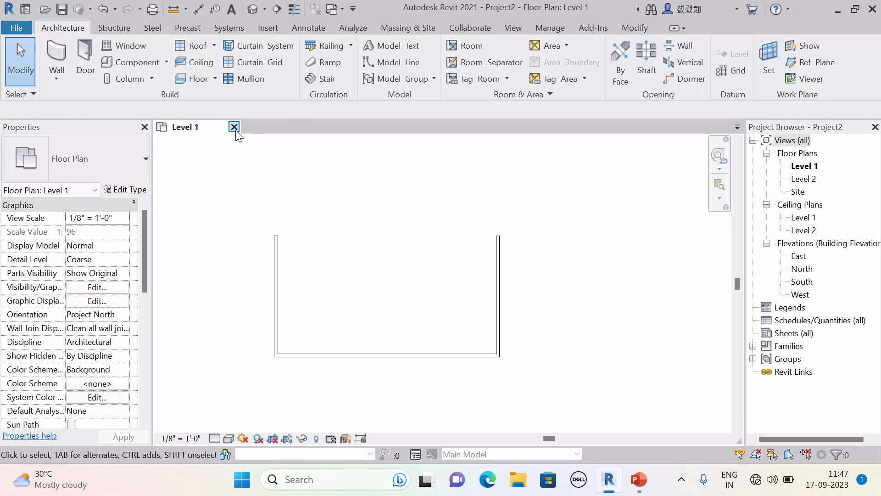
drag(536, 213, 230, 389)
key(Delete)
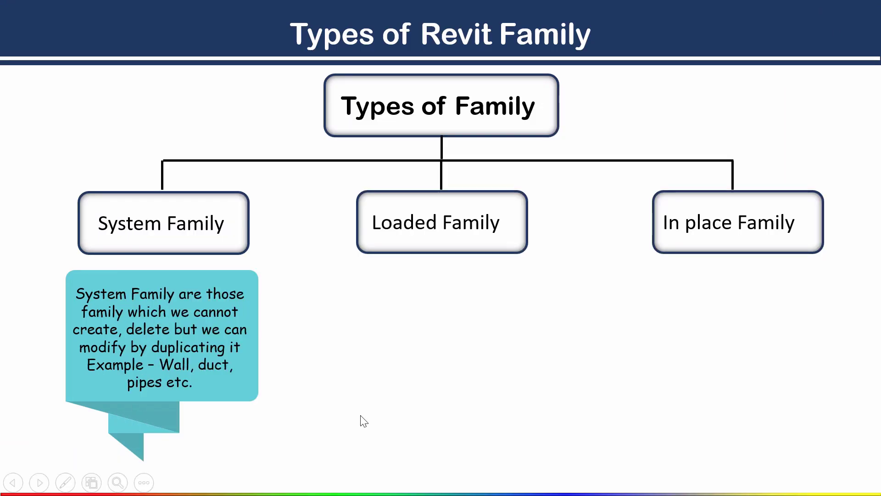
Reveal the Loaded Family explanation on the slide, then switch back to Revit
key(Right)
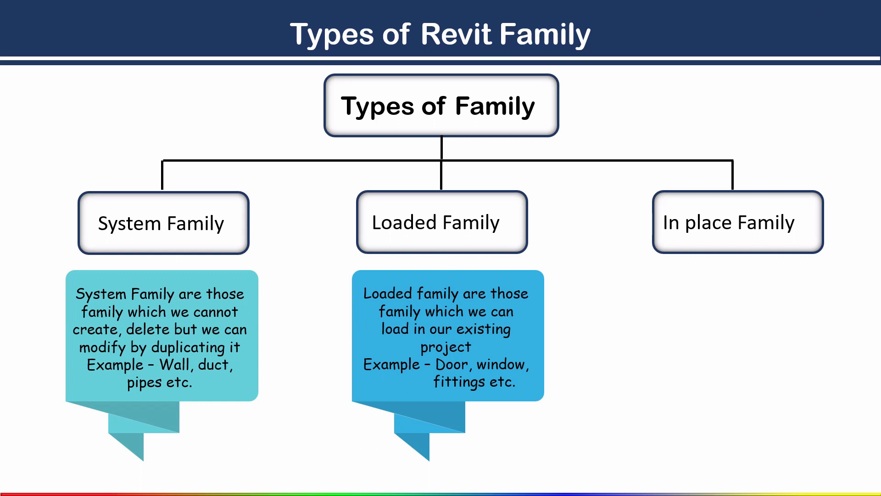
mouse_move(382, 474)
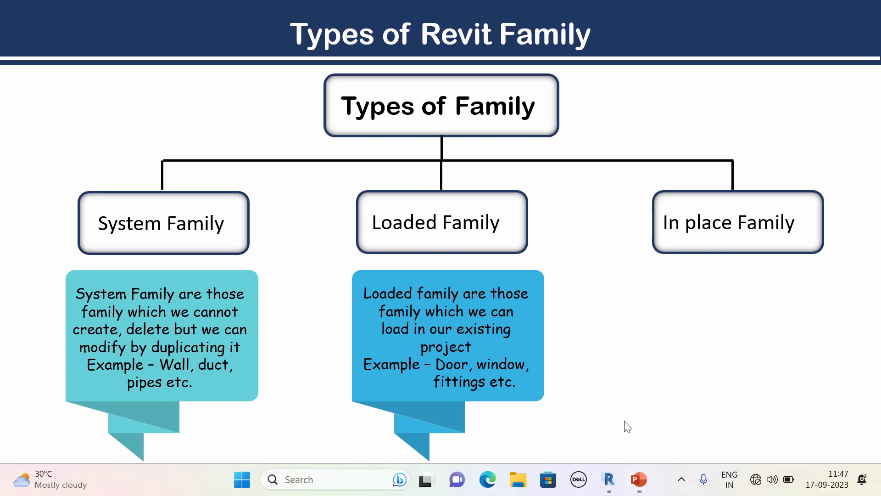
click(619, 480)
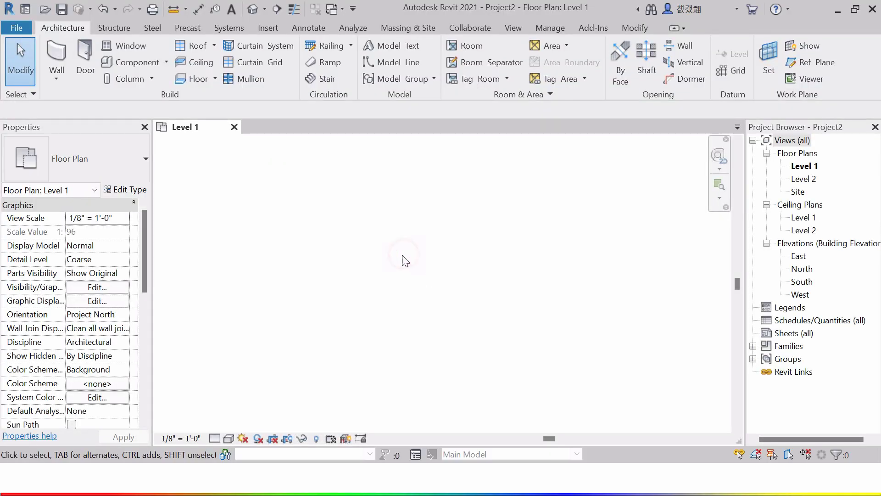
Centre the empty Level 1 plan between the elevation markers
click(17, 28)
click(387, 222)
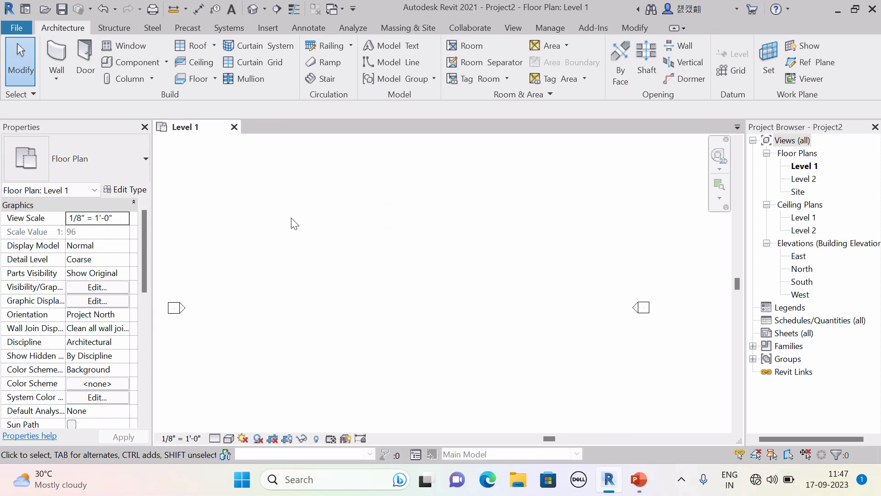
scroll(313, 247, down, 1)
middle_drag(301, 285, 367, 283)
scroll(353, 266, up, 1)
middle_drag(426, 267, 445, 262)
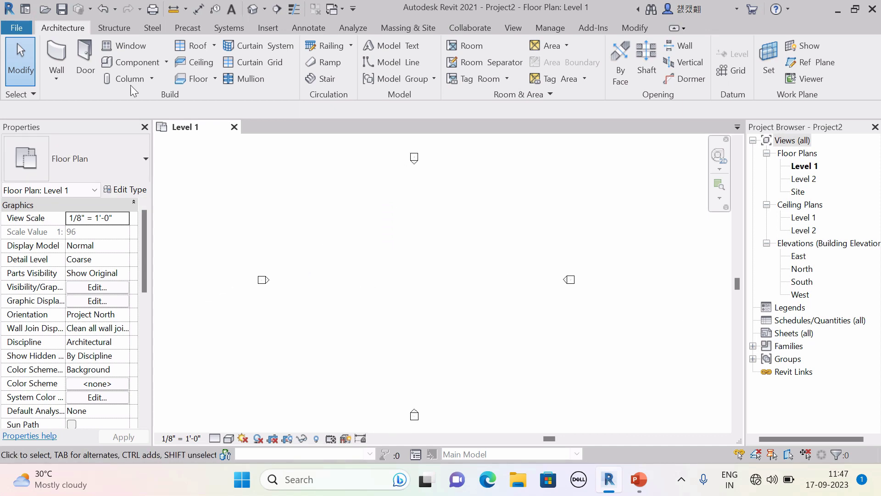
Draw a 64' by 52' wall rectangle using the Rectangle draw option
click(57, 57)
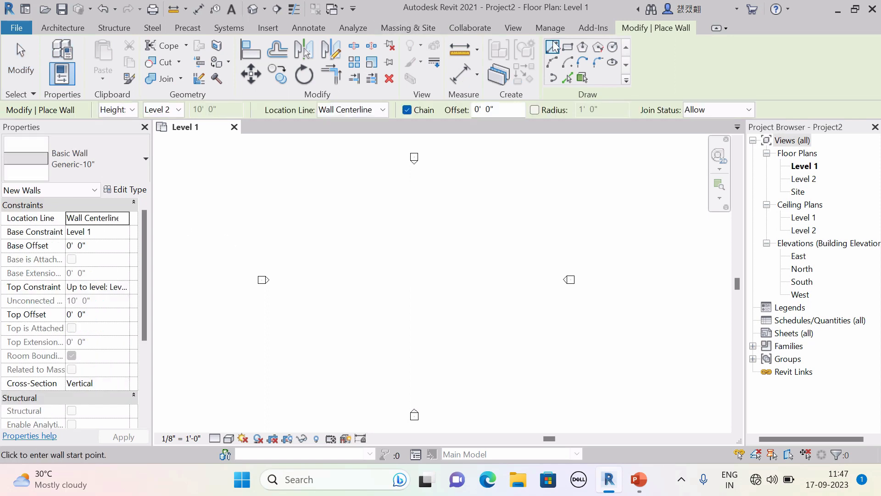
click(568, 47)
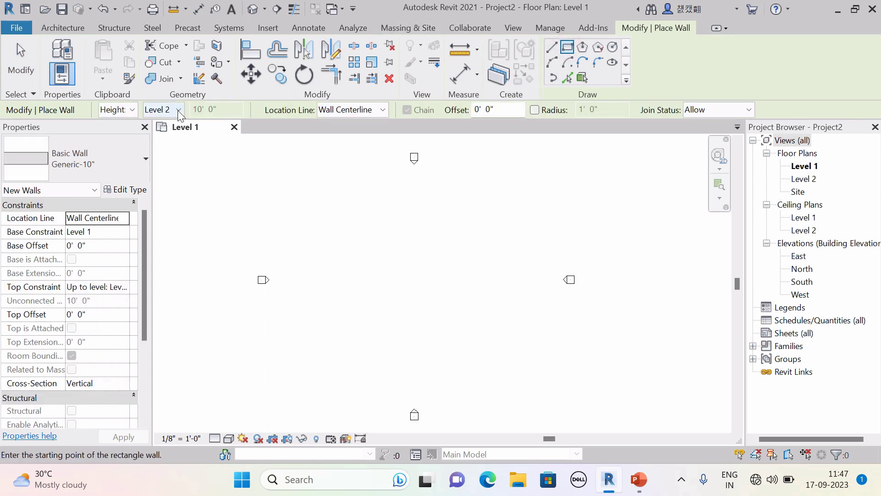
click(367, 226)
click(485, 321)
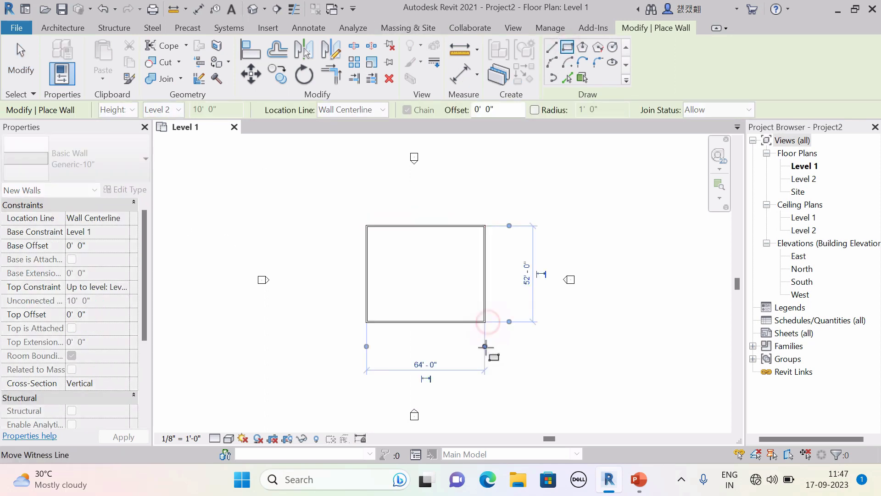
key(Escape)
key(Escape)
scroll(428, 320, up, 2)
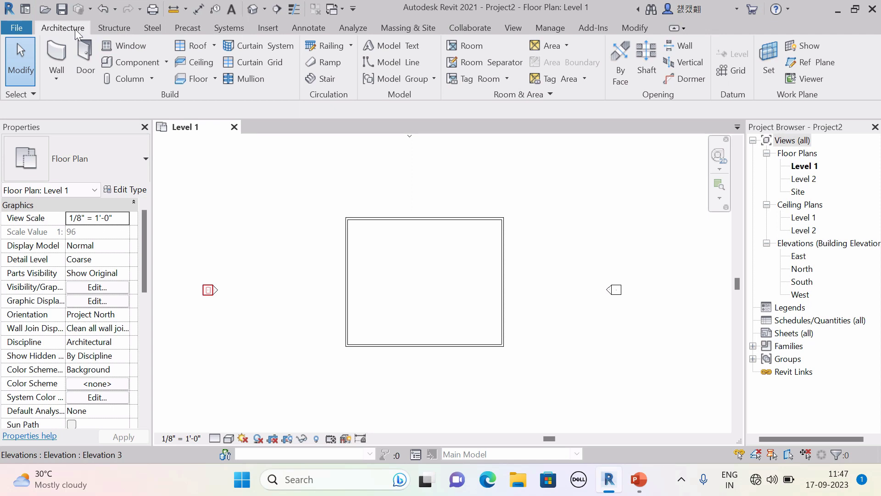
Start the Door tool and review the Single-Flush sizes, keeping 36" x 84"
click(86, 58)
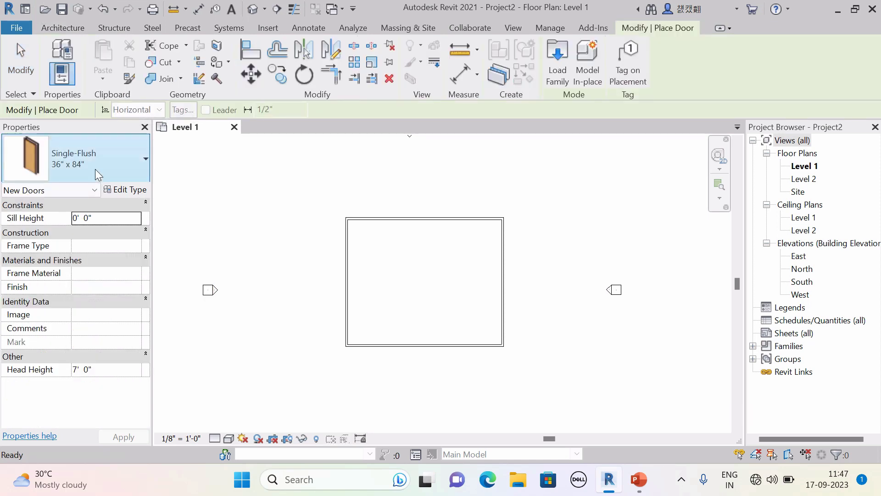
click(95, 169)
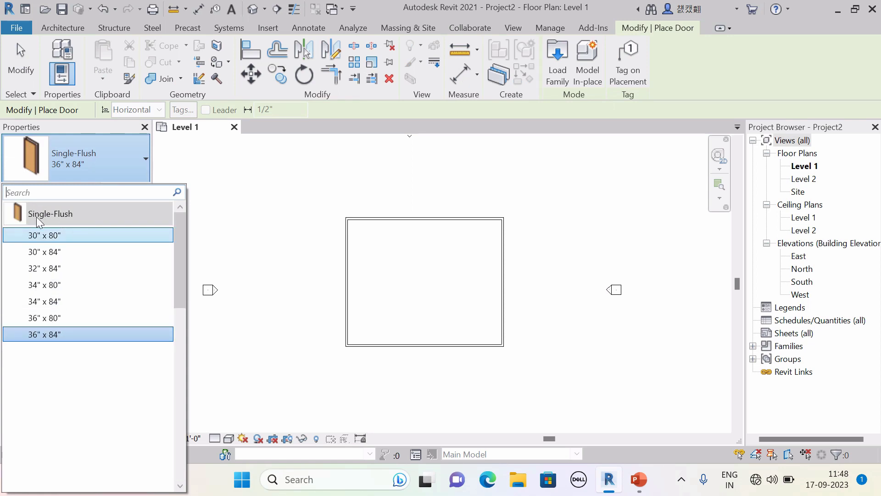
mouse_move(39, 222)
click(95, 169)
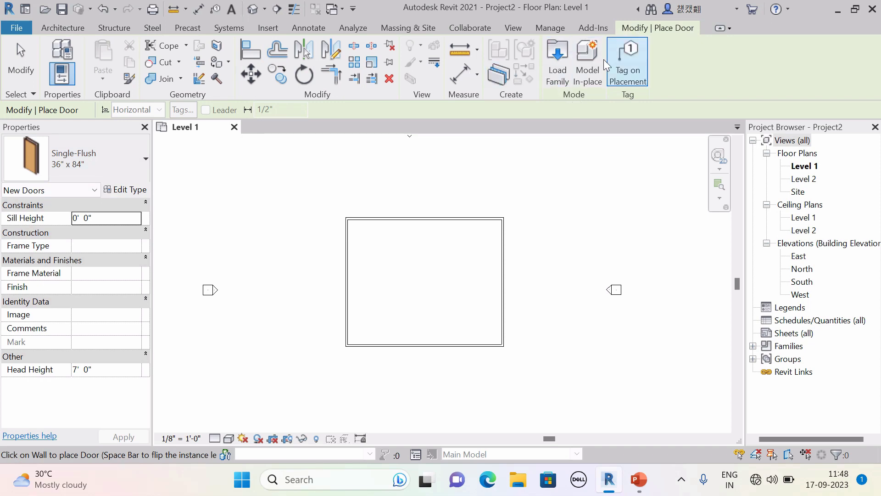
In Load Family, preview the double and double-acting door families in the Doors folder
click(564, 73)
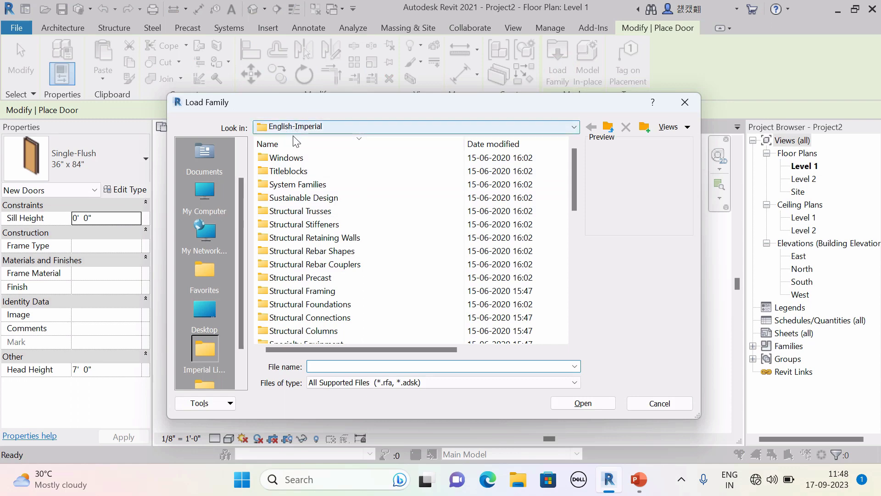
scroll(301, 230, down, 3)
scroll(304, 280, down, 6)
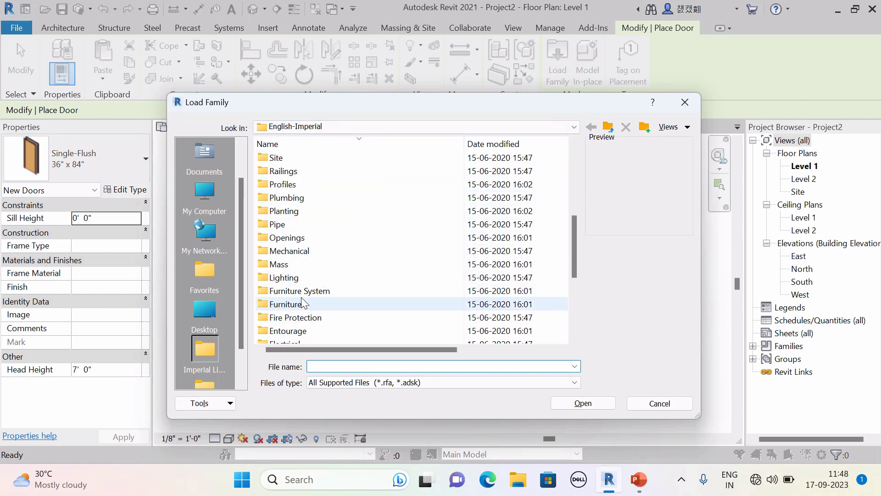
scroll(292, 308, up, 1)
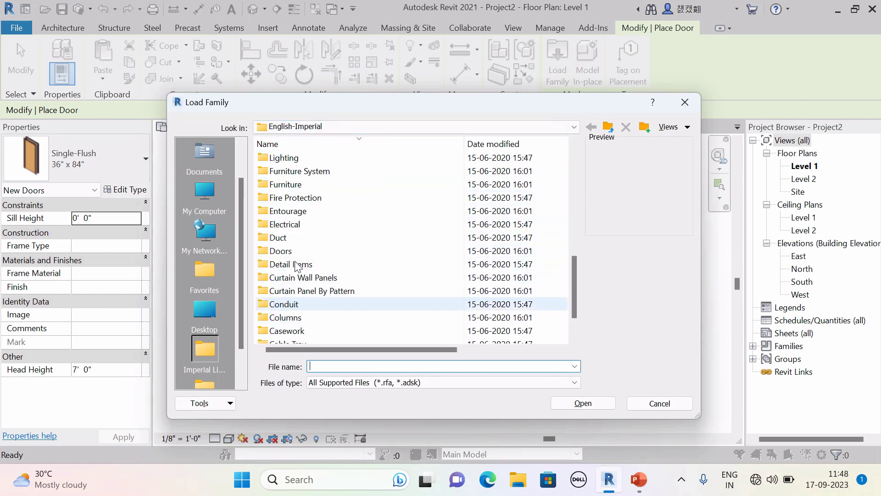
double_click(282, 251)
click(305, 171)
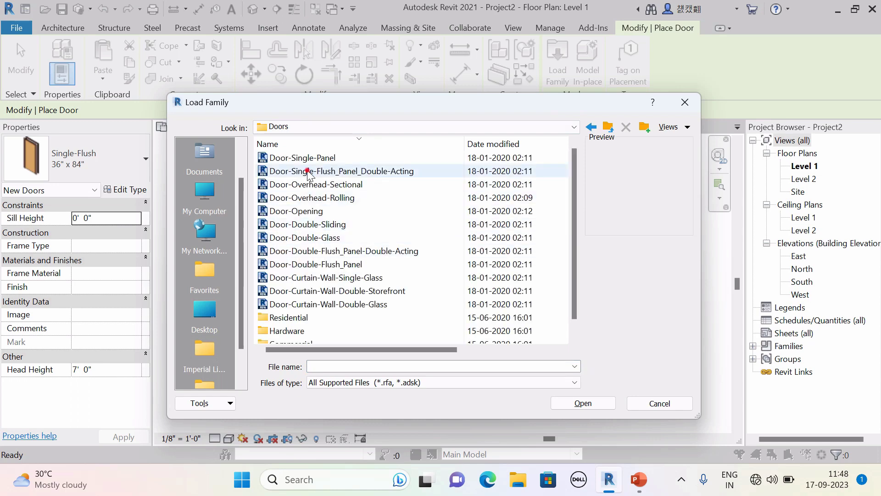
click(307, 198)
click(306, 224)
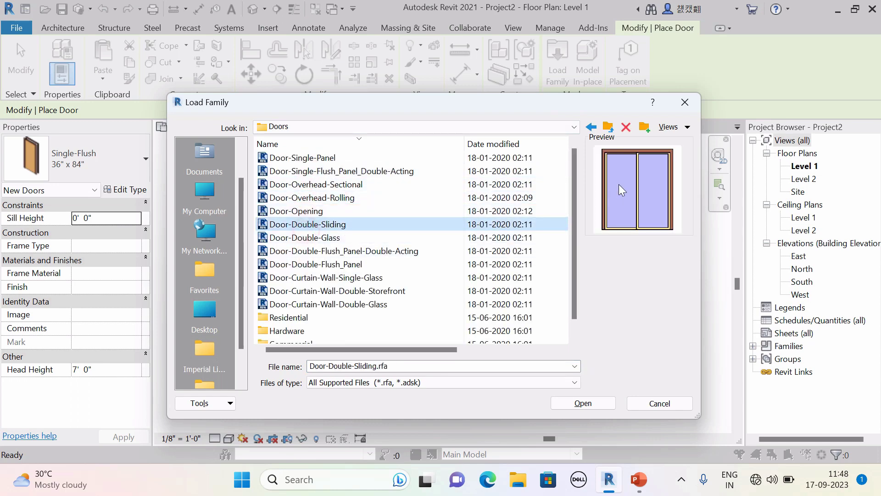
click(348, 251)
click(331, 291)
click(323, 304)
click(319, 266)
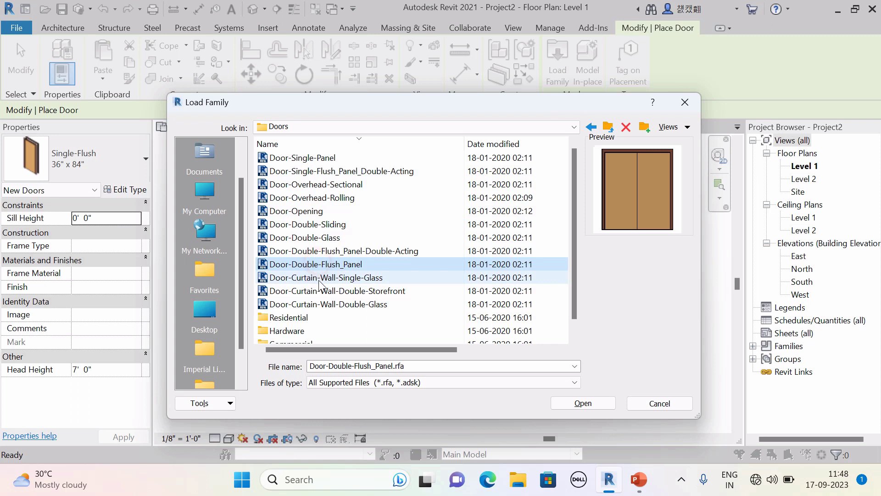
click(324, 277)
click(345, 264)
click(345, 250)
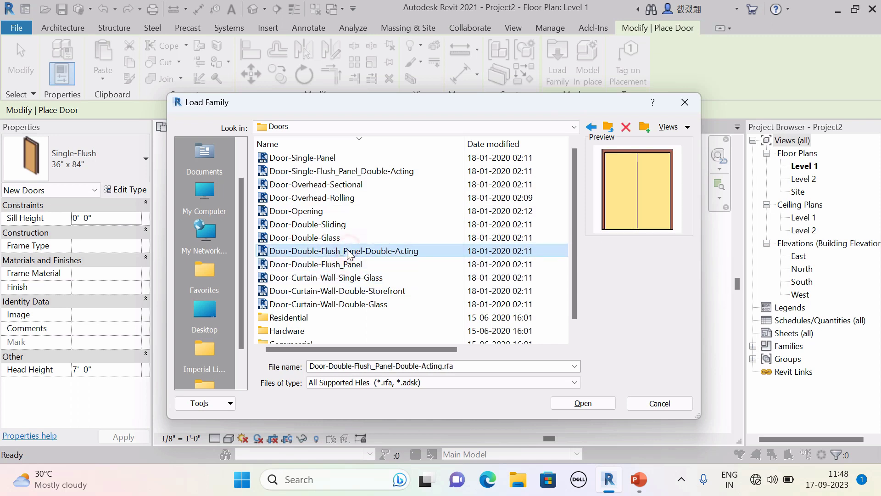
click(332, 277)
click(337, 238)
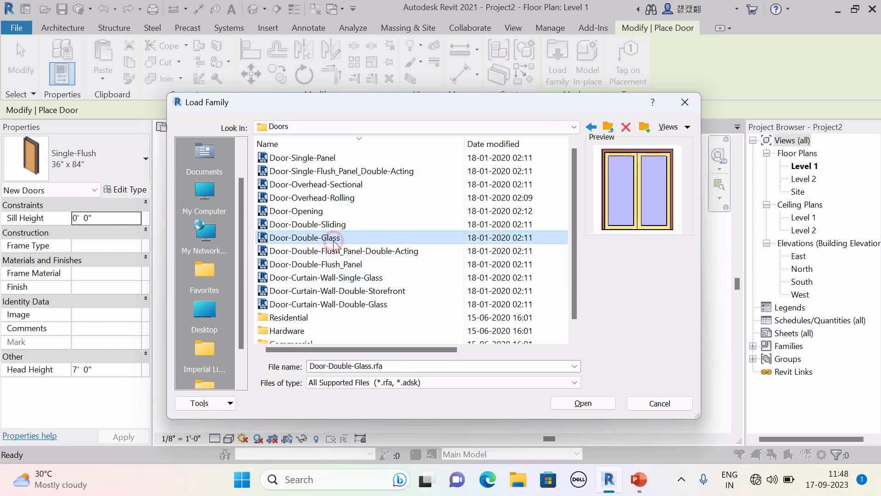
click(323, 225)
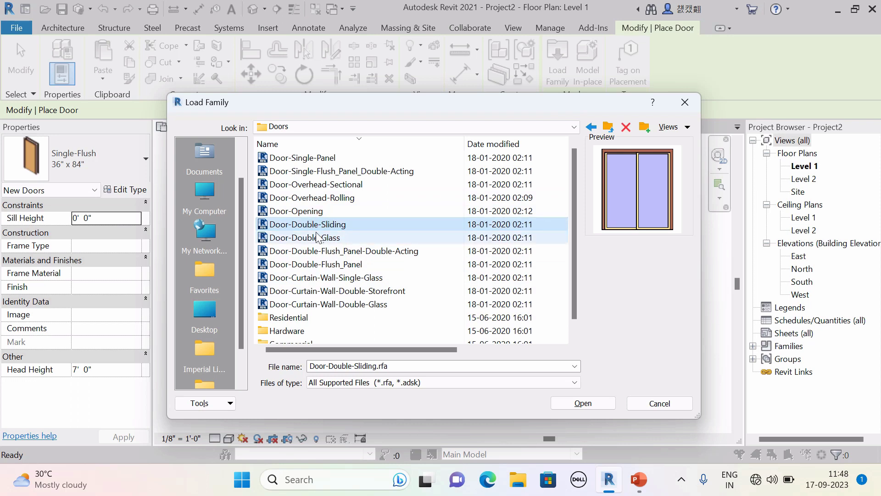
click(304, 212)
click(317, 239)
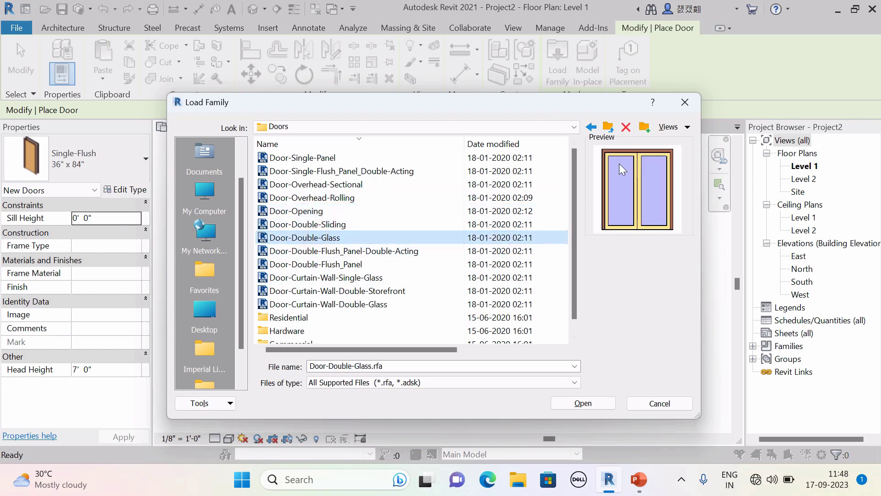
scroll(324, 304, down, 1)
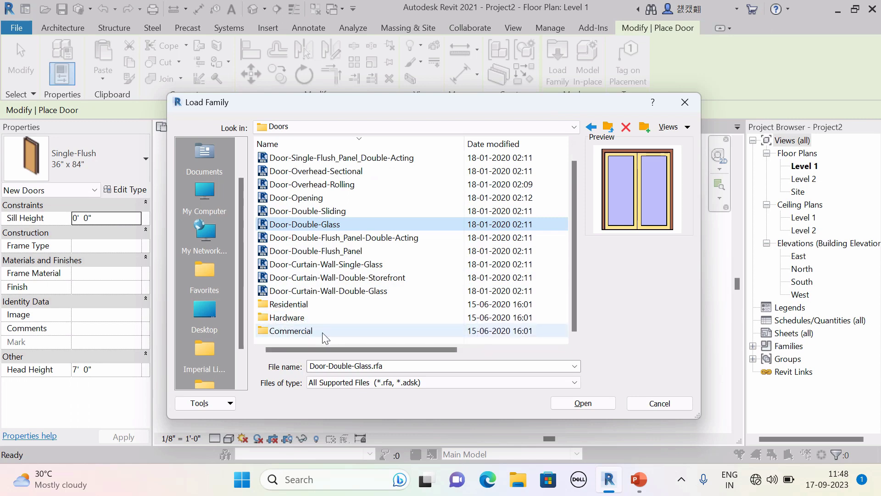
Load Door-Passage-Double-Flush-Dbl_Acting.rfa from the Commercial doors folder
click(307, 326)
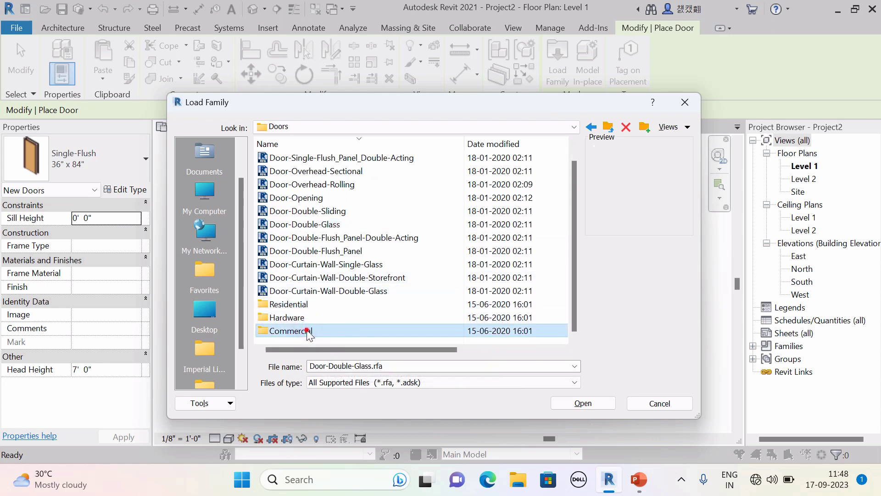
double_click(307, 326)
click(312, 224)
scroll(318, 270, down, 1)
click(318, 265)
click(321, 290)
click(316, 265)
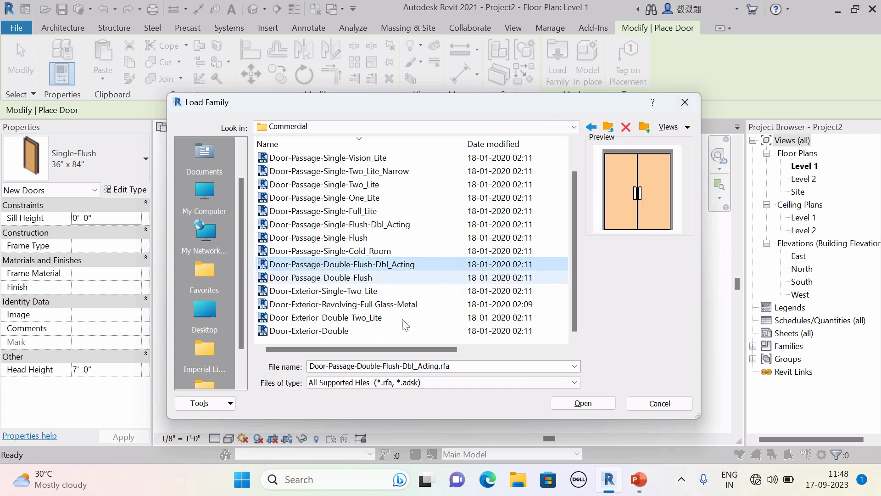
click(590, 405)
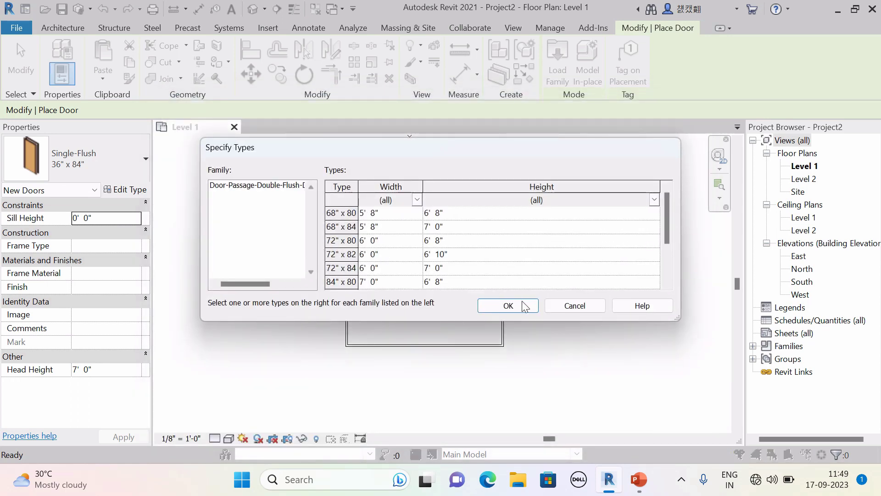
Accept the Specify Types dialog and select the Door-Passage-Double-Flush-Dbl_Acting door type
click(515, 306)
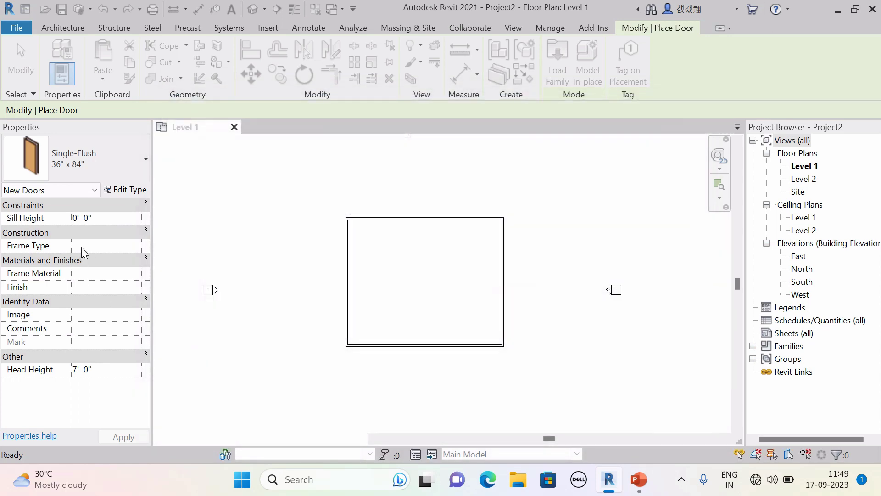
click(114, 172)
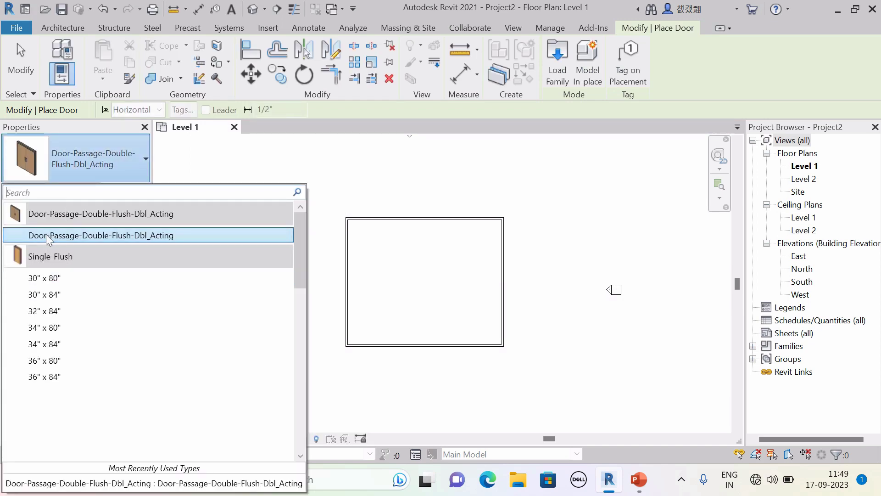
mouse_move(57, 222)
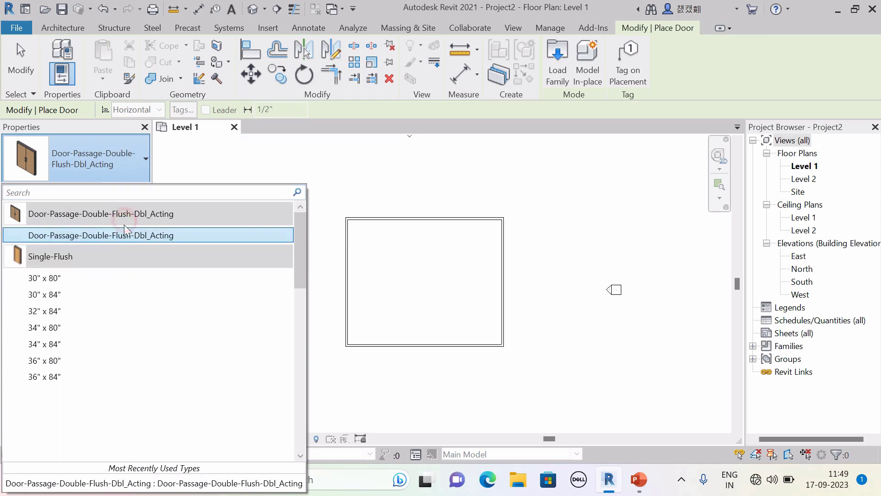
click(123, 235)
Place the double-acting door in the room's bottom wall
scroll(415, 347, up, 3)
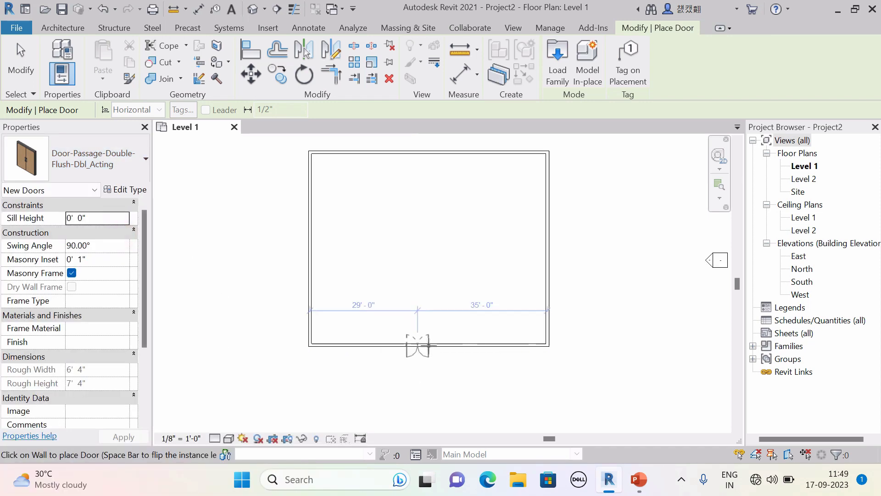
click(423, 341)
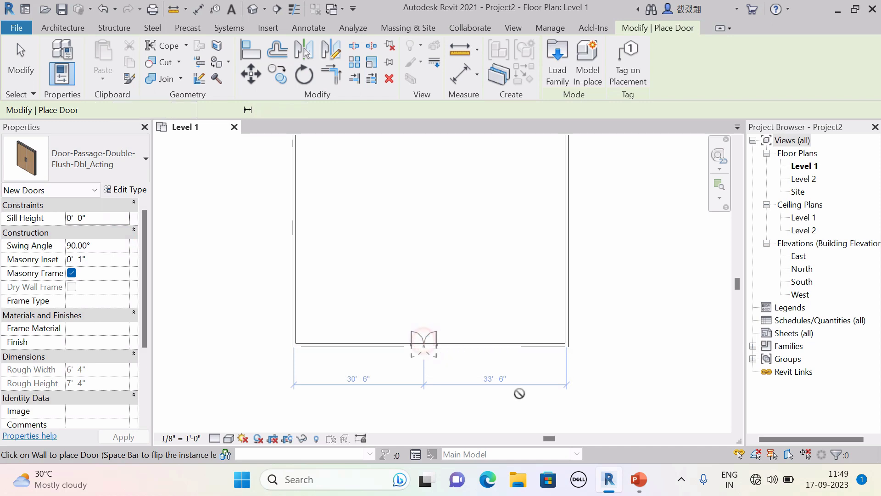
scroll(520, 382, down, 3)
key(Escape)
key(Escape)
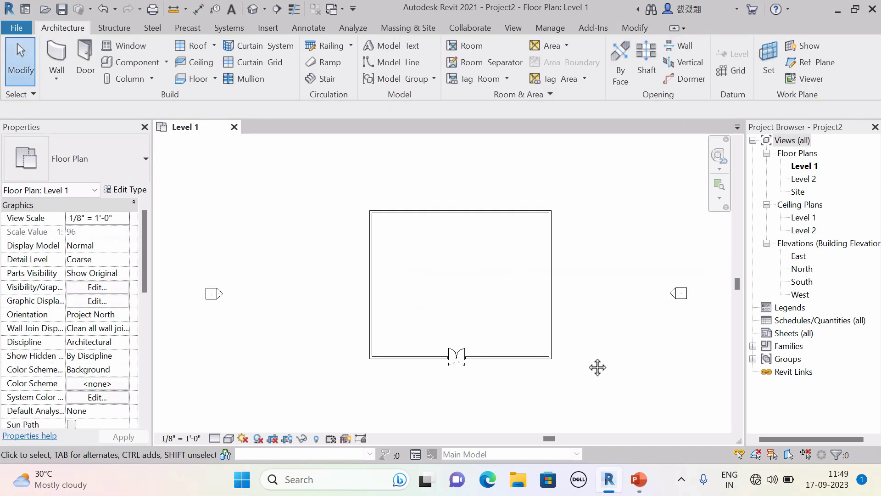
middle_drag(607, 366, 537, 308)
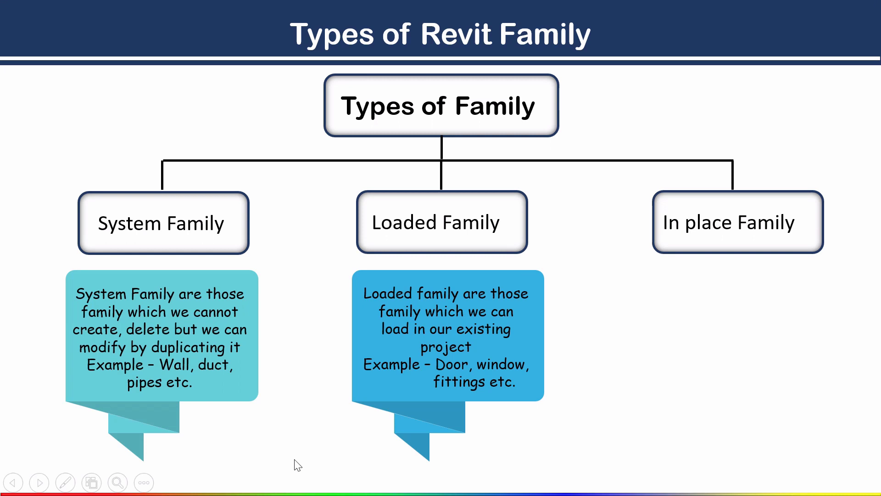
Advance to the 'Above families are of two categories' slide on hosted and un-hosted families
click(297, 439)
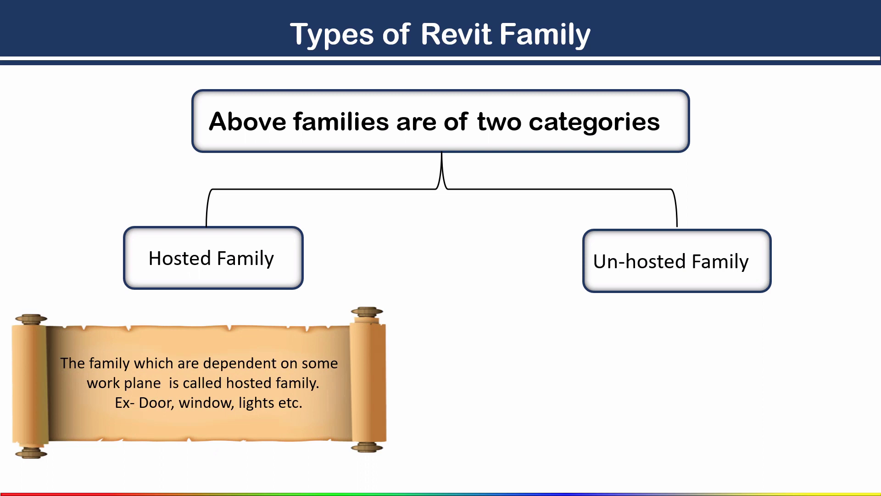
Back in Revit, place a Fixed 36" x 48" window in the bottom wall, 11'-0" from the left corner
mouse_move(436, 483)
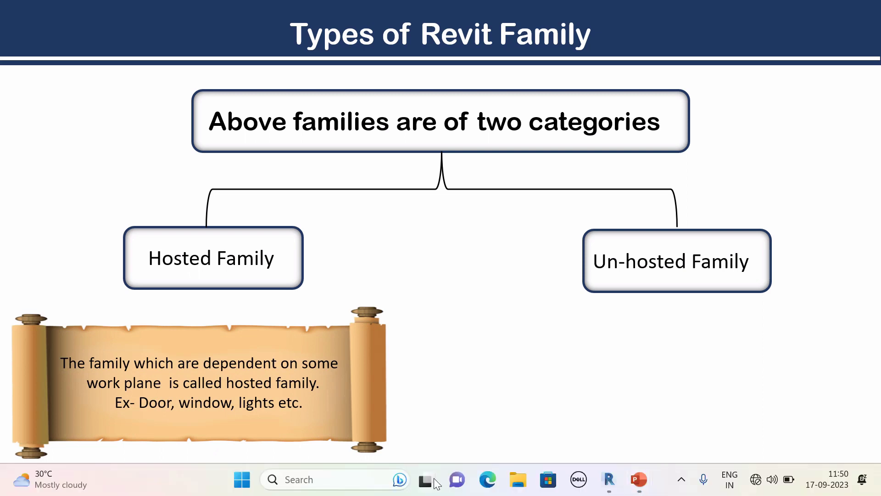
click(609, 479)
scroll(230, 314, down, 3)
scroll(270, 330, up, 3)
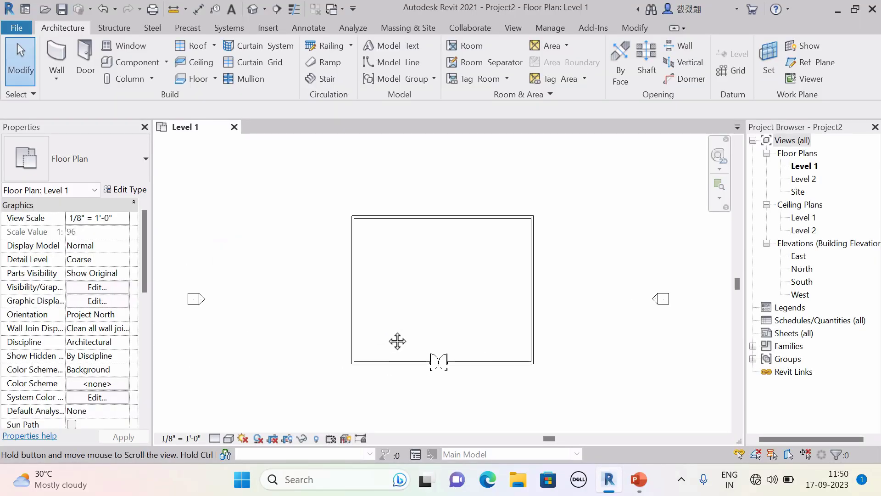
scroll(427, 257, up, 2)
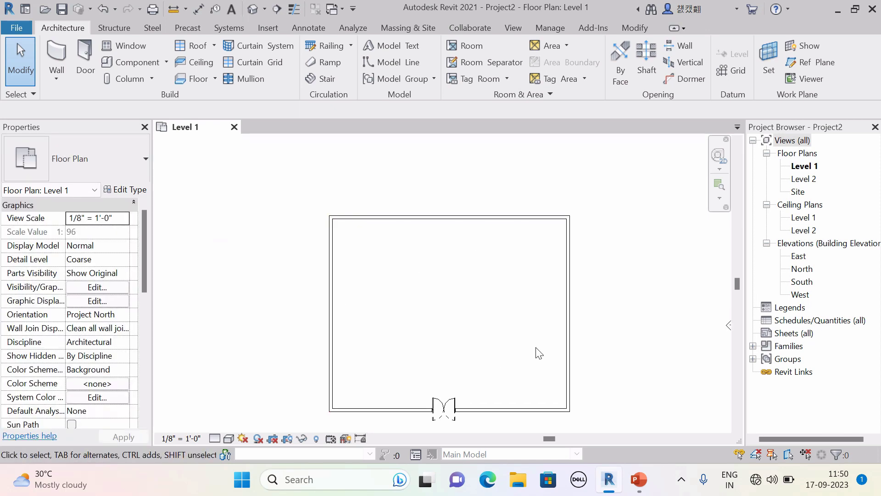
middle_drag(532, 304, 516, 291)
middle_drag(431, 337, 442, 332)
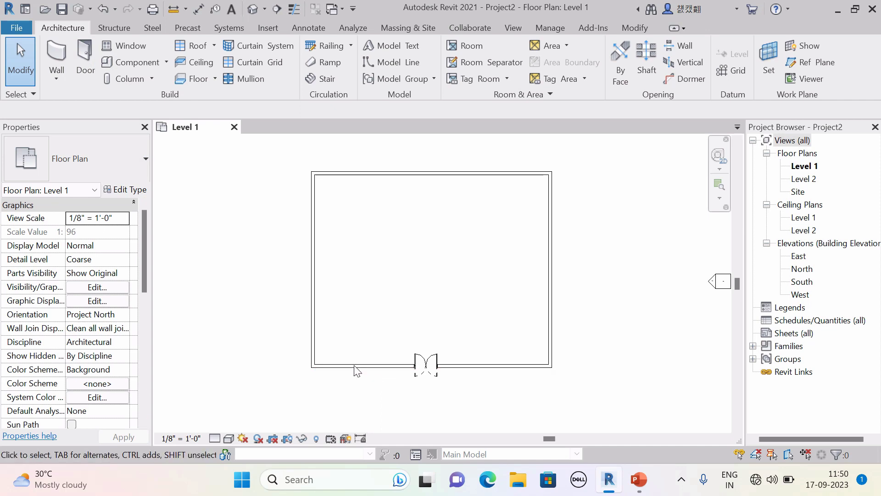
click(134, 45)
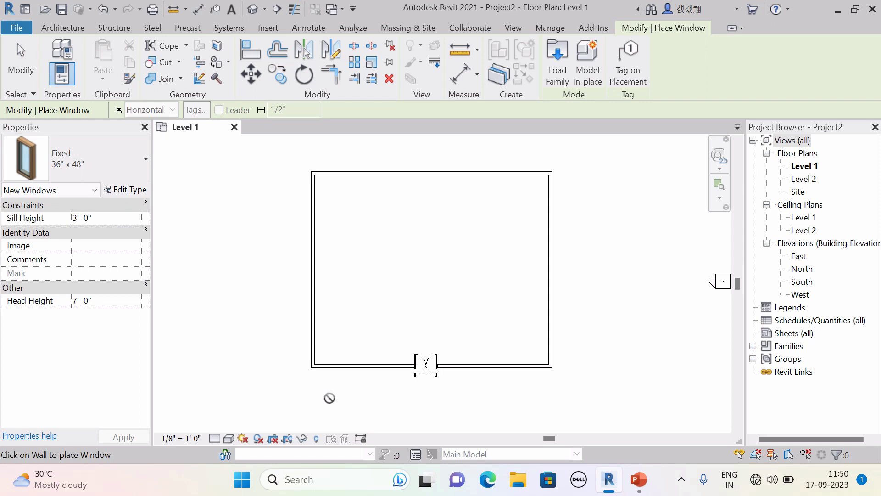
scroll(354, 369, up, 3)
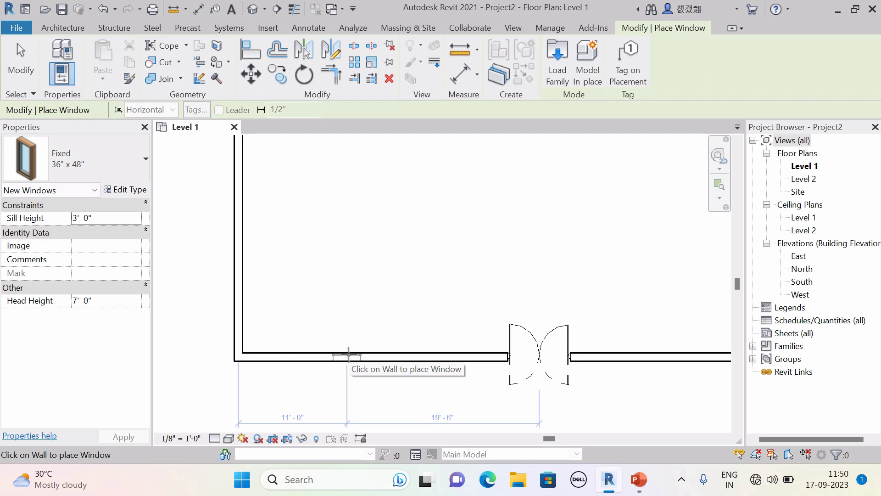
click(348, 355)
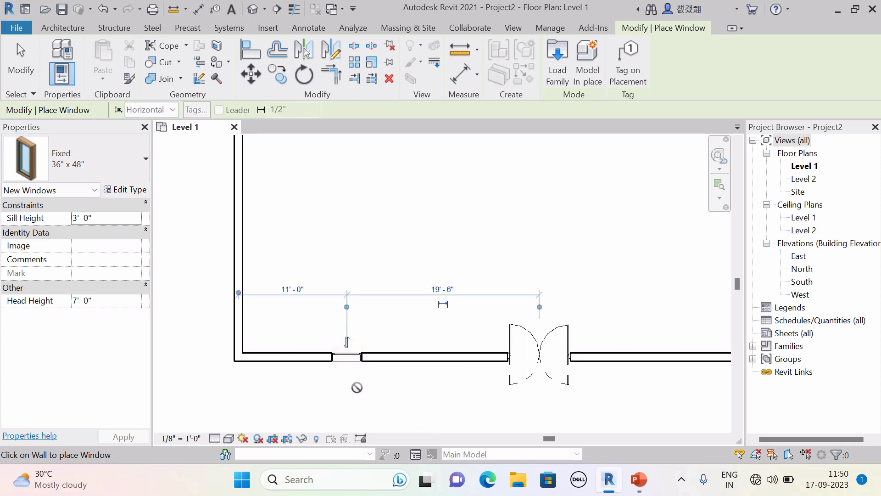
key(Escape)
key(Escape)
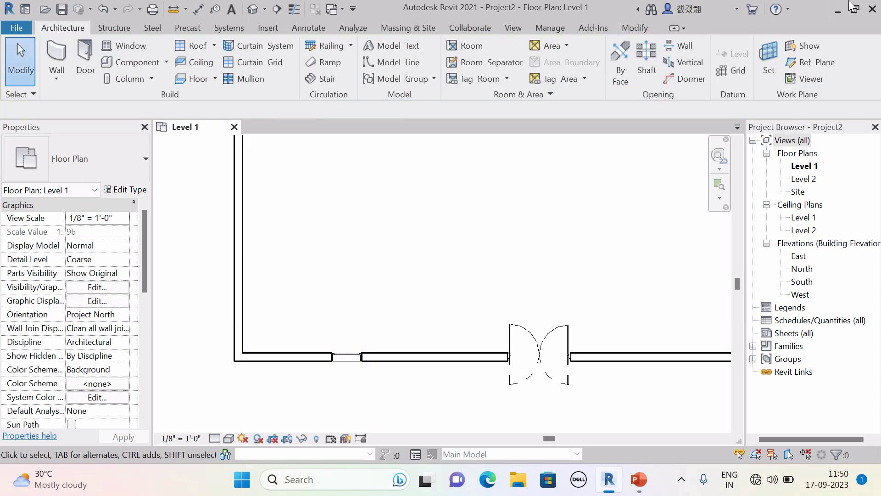